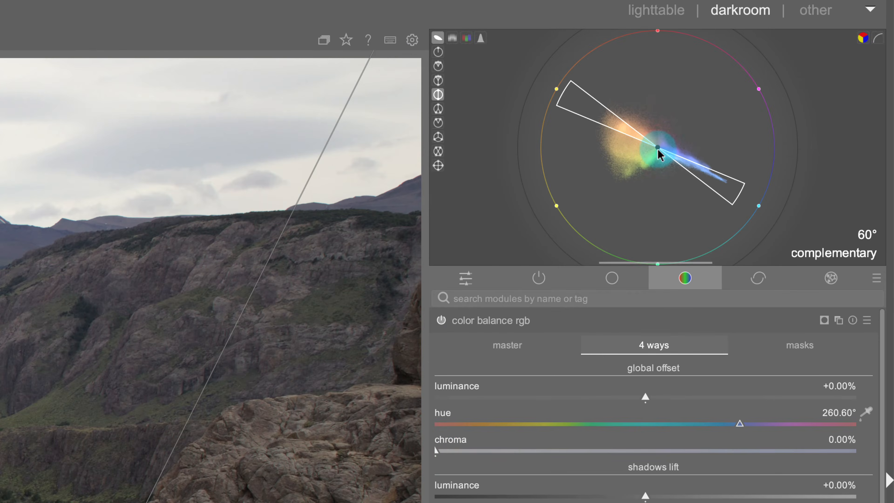
# Adjust the global offset chroma in the 4 ways section of the color balance rgb module
pyautogui.moveTo(436, 451); pyautogui.dragTo(721, 428)
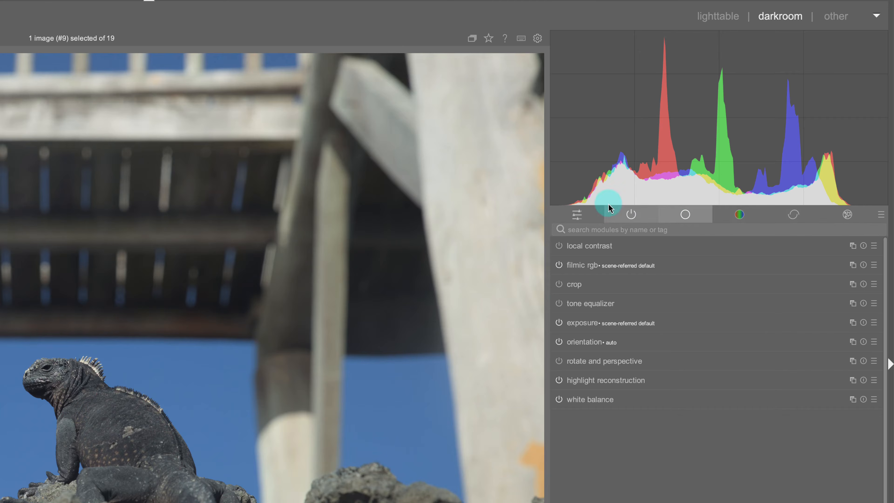
# Shrink the histogram to about a third of its height and enlarge it back to its original size
pyautogui.moveTo(556, 56)
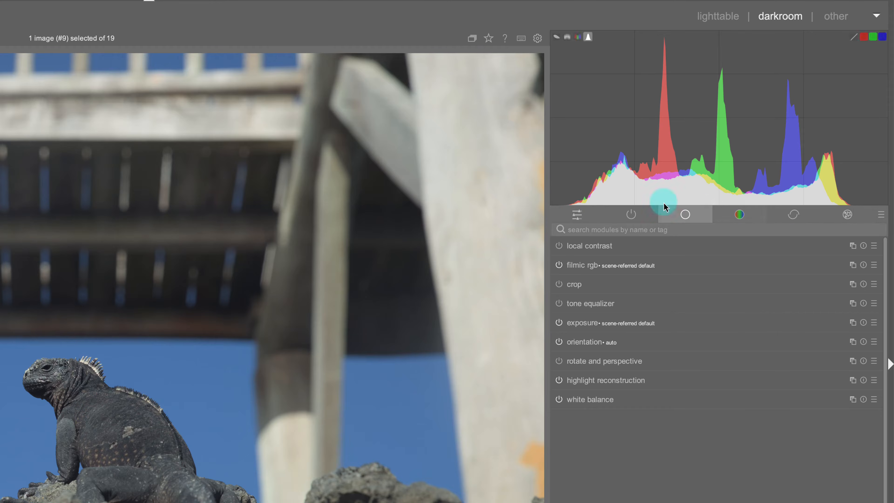
pyautogui.moveTo(556, 200)
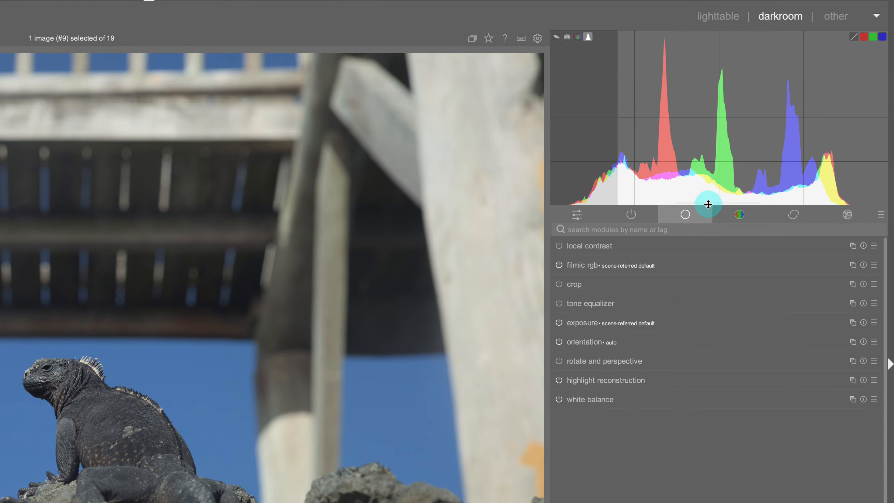
pyautogui.scroll(3, 708, 203)
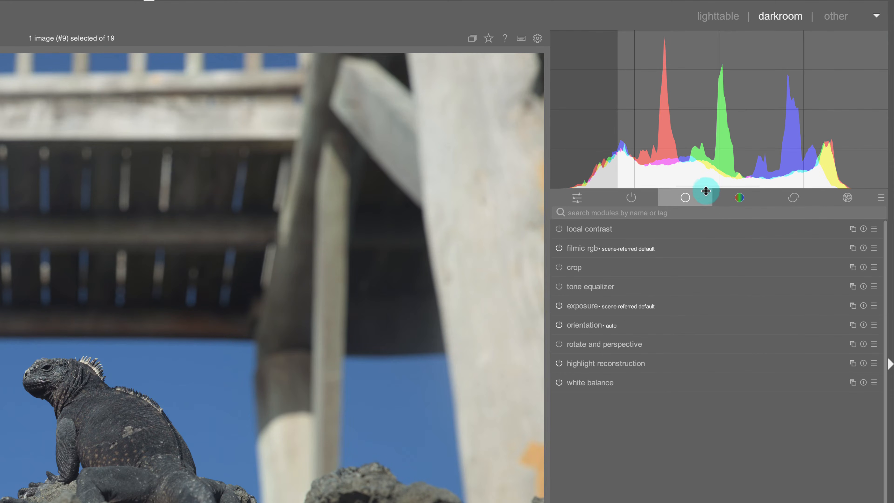
pyautogui.moveTo(710, 187); pyautogui.dragTo(732, 93)
pyautogui.click(713, 180)
pyautogui.click(713, 181)
pyautogui.click(705, 151)
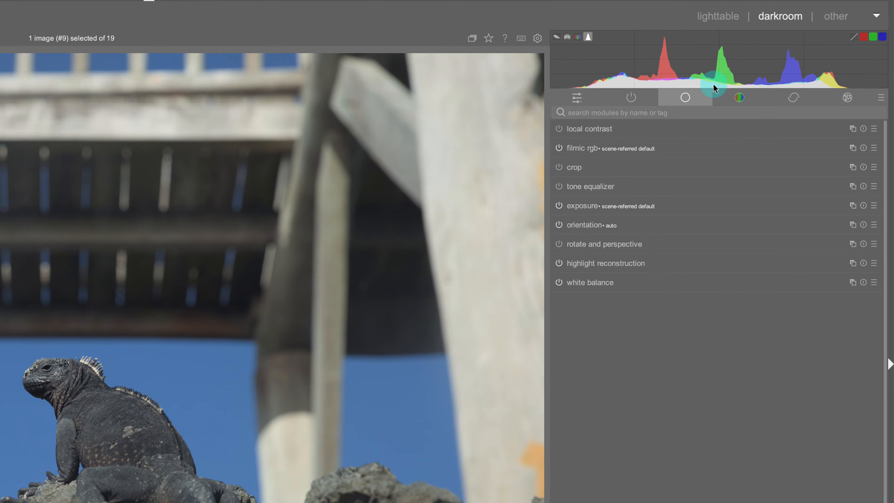
pyautogui.moveTo(715, 90); pyautogui.dragTo(733, 250)
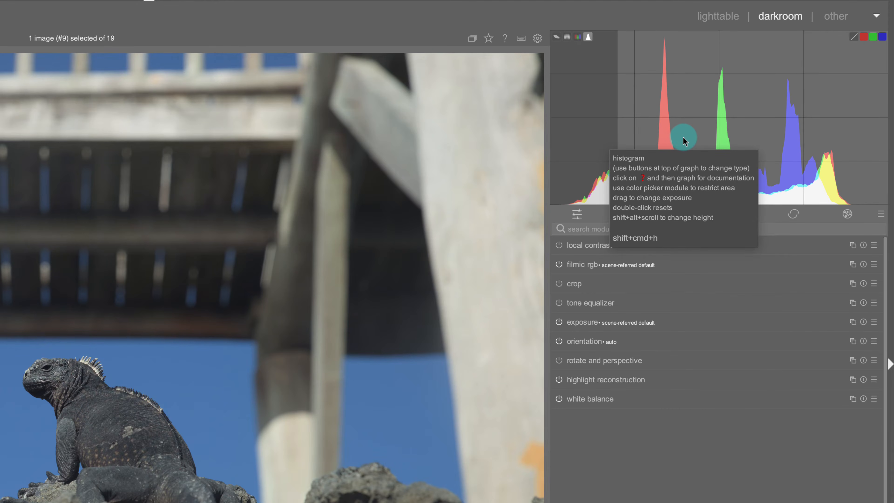
# Vary the histogram's height in small increments and restore its original height
pyautogui.scroll(3, 699, 132)
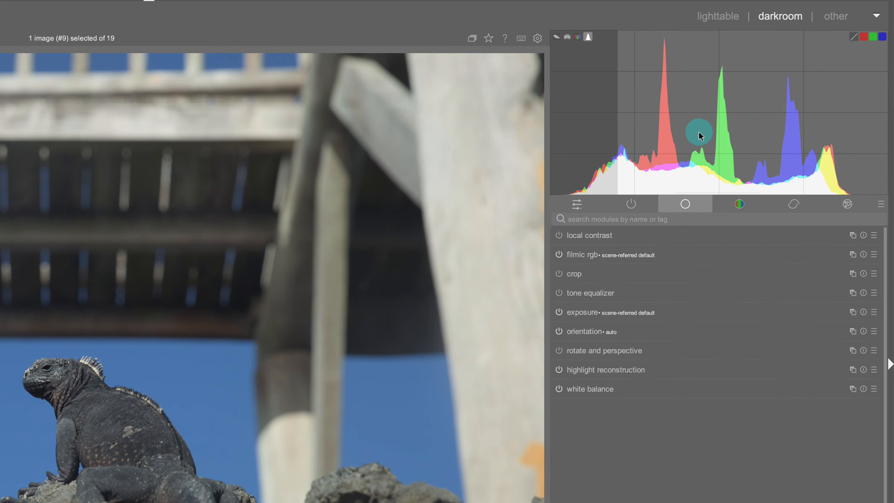
pyautogui.scroll(-1, 699, 132)
pyautogui.scroll(-2, 699, 134)
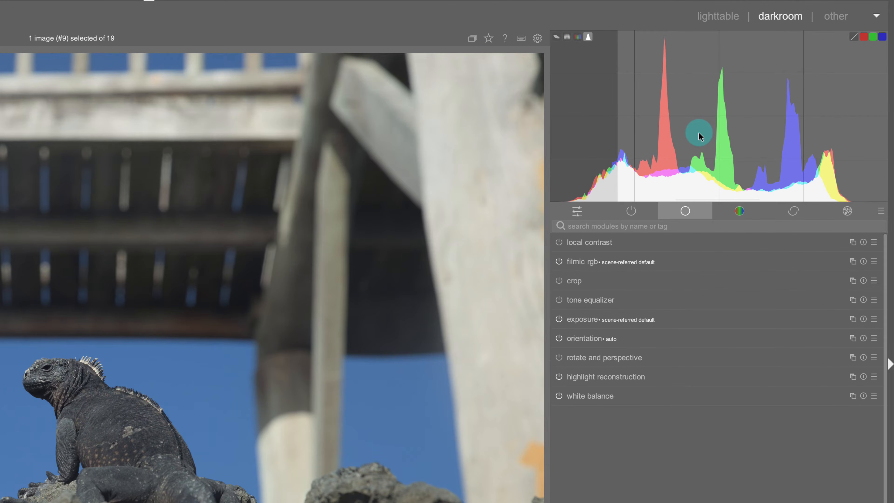
pyautogui.scroll(1, 699, 135)
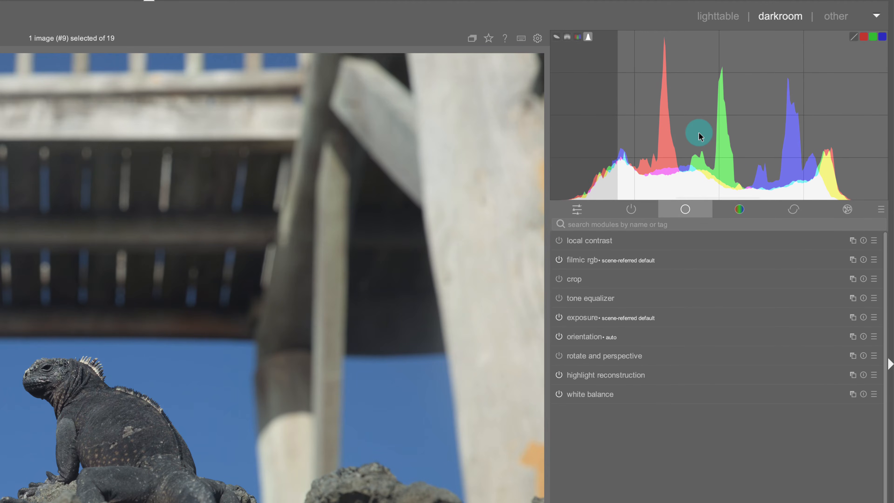
pyautogui.scroll(-1, 699, 136)
pyautogui.scroll(-3, 699, 135)
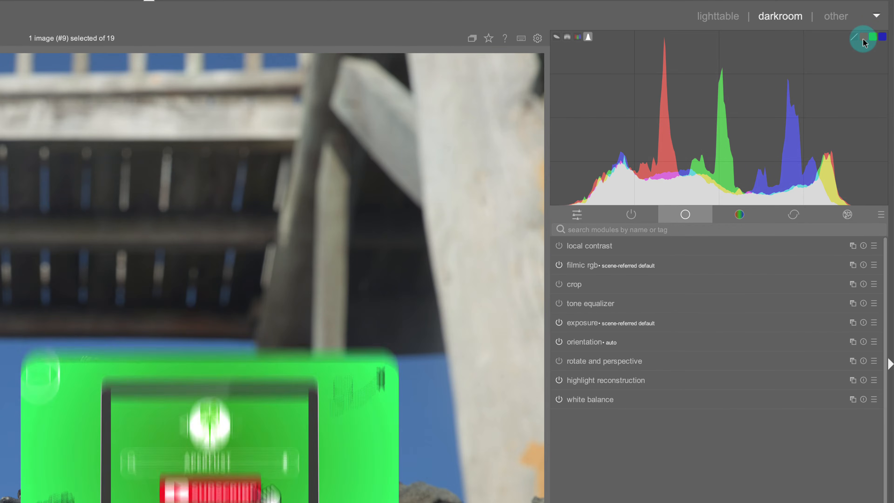
# Hide the histogram's red, green and blue channels one by one, view green alone, and show all three again
pyautogui.click(865, 37)
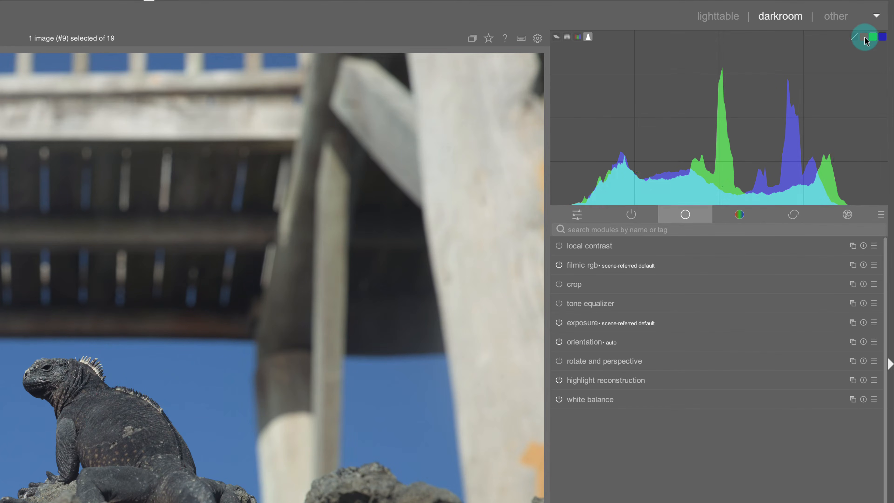
pyautogui.click(874, 39)
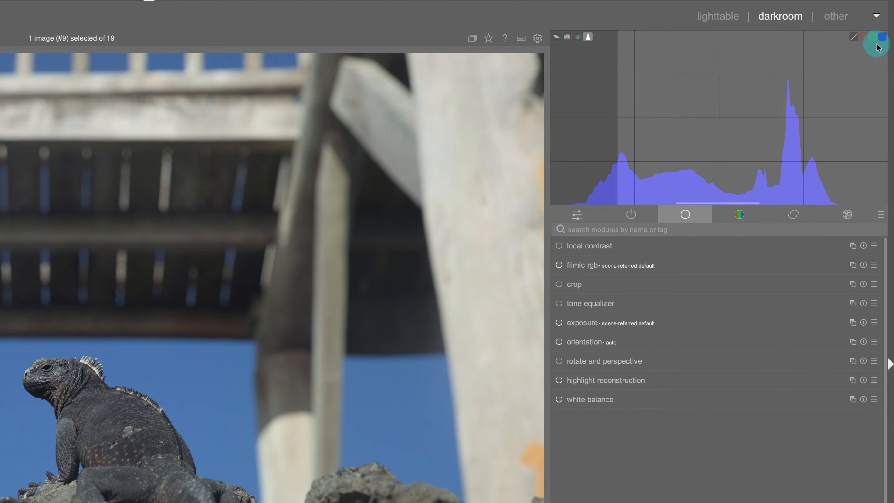
pyautogui.click(882, 37)
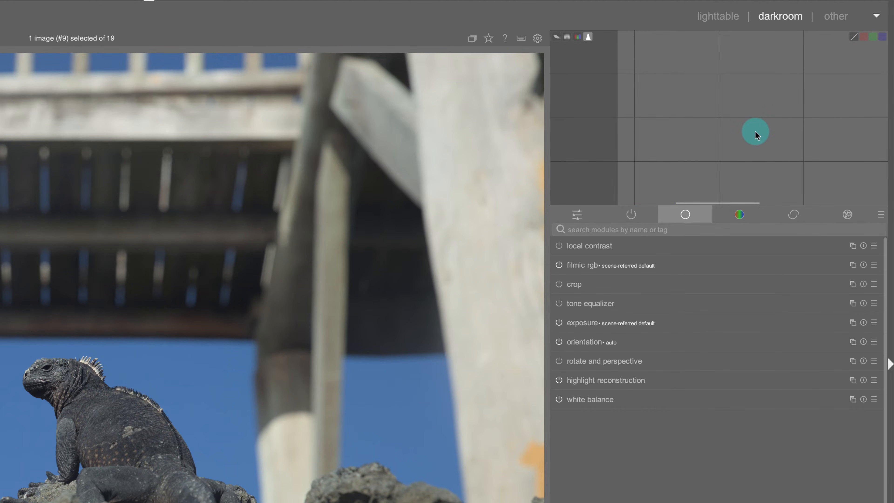
pyautogui.click(873, 39)
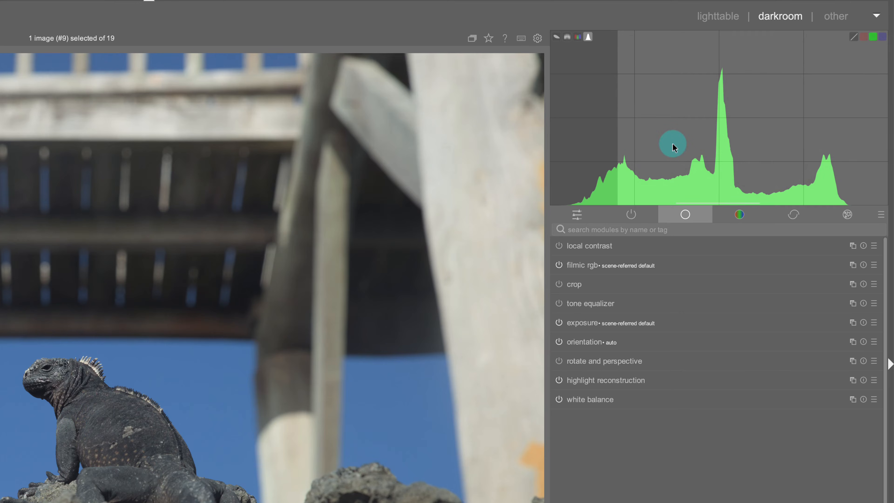
pyautogui.click(864, 37)
pyautogui.click(882, 38)
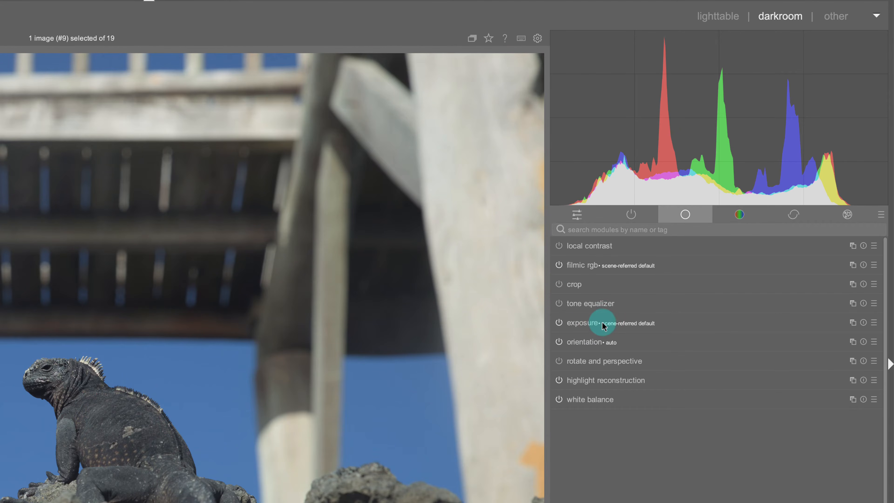
# In the exposure module, raise the exposure to +1.810 EV and the black level correction to about +0.005
pyautogui.click(708, 323)
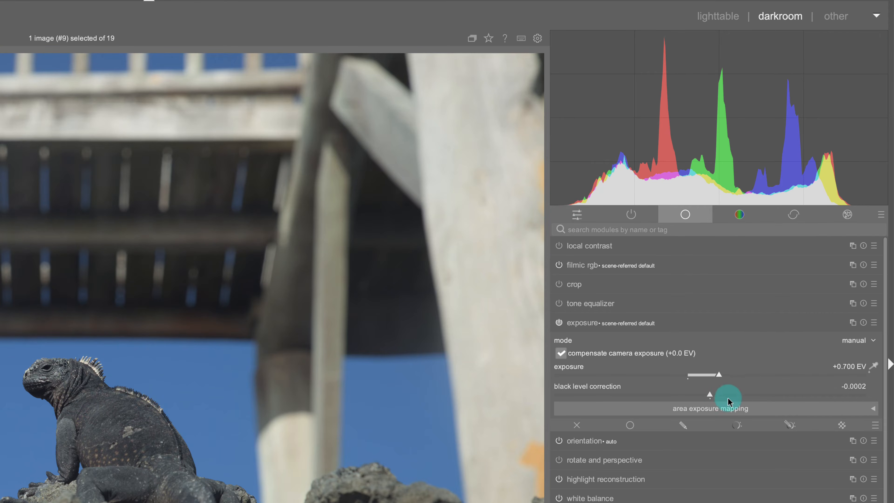
pyautogui.moveTo(710, 397); pyautogui.dragTo(714, 395)
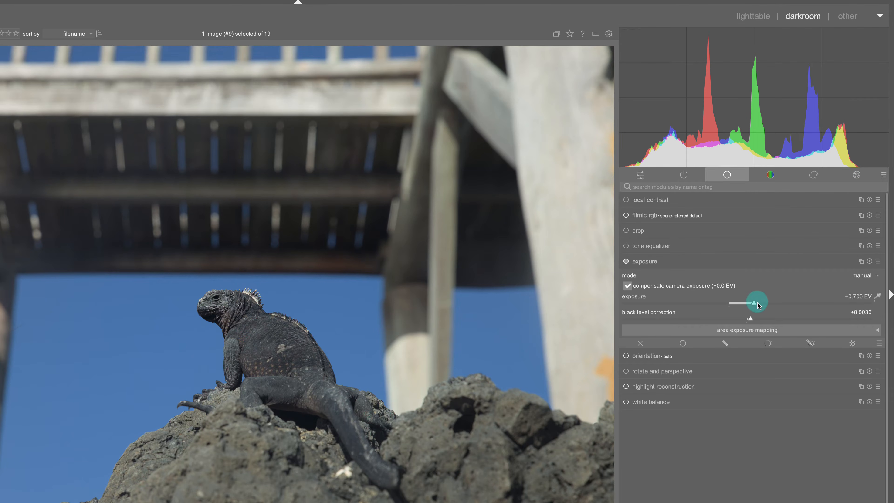
pyautogui.moveTo(757, 305); pyautogui.dragTo(786, 305)
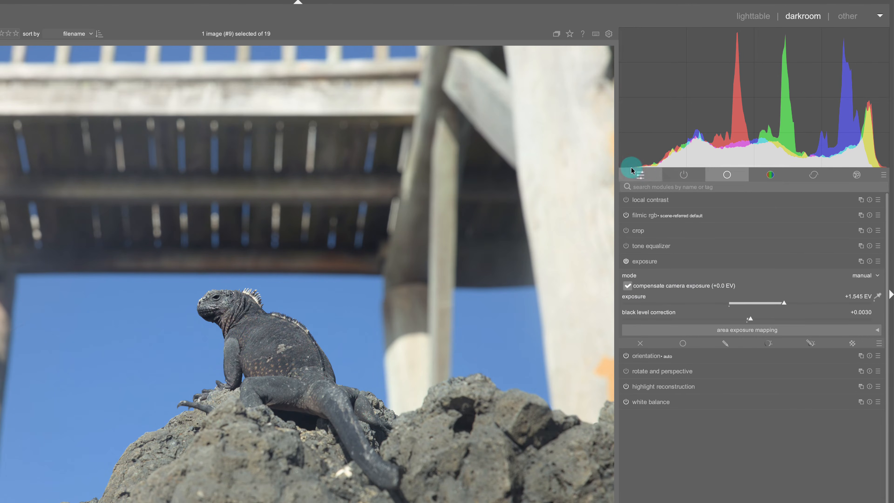
pyautogui.moveTo(750, 320); pyautogui.dragTo(786, 306)
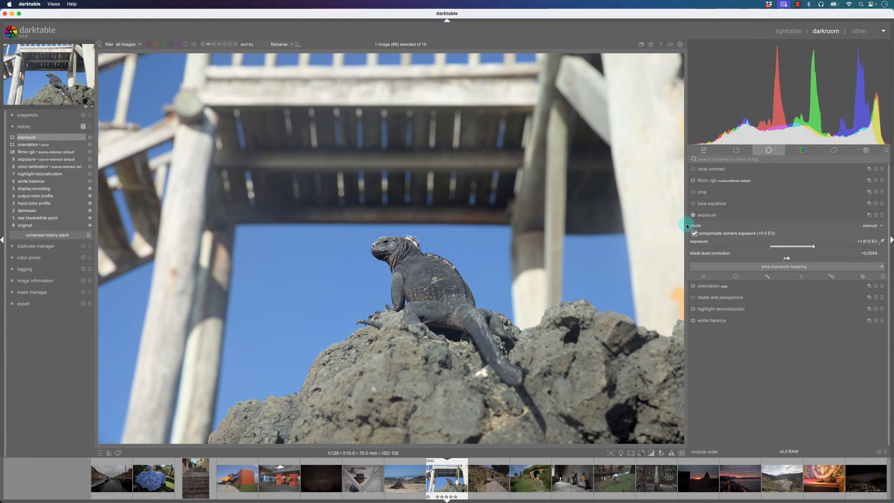
# Compare the adjusted image with the exposure module switched off and with the earlier scene-referred default exposure in the history
pyautogui.click(693, 216)
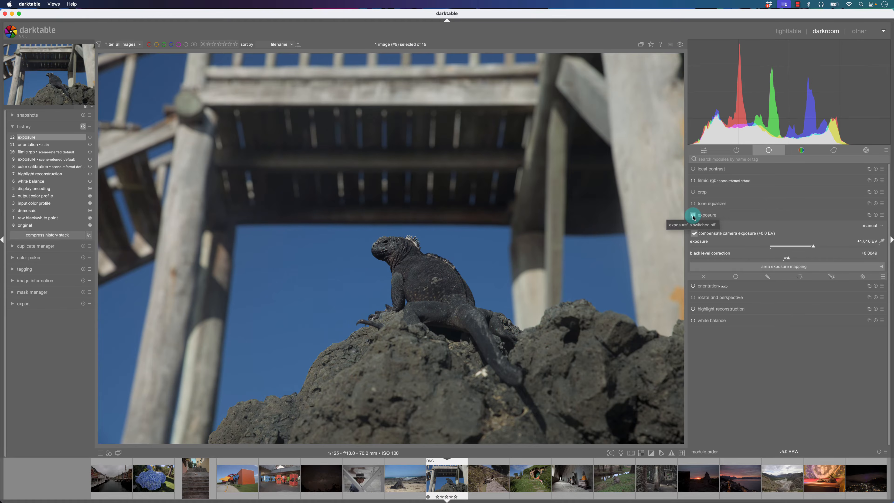
pyautogui.click(693, 216)
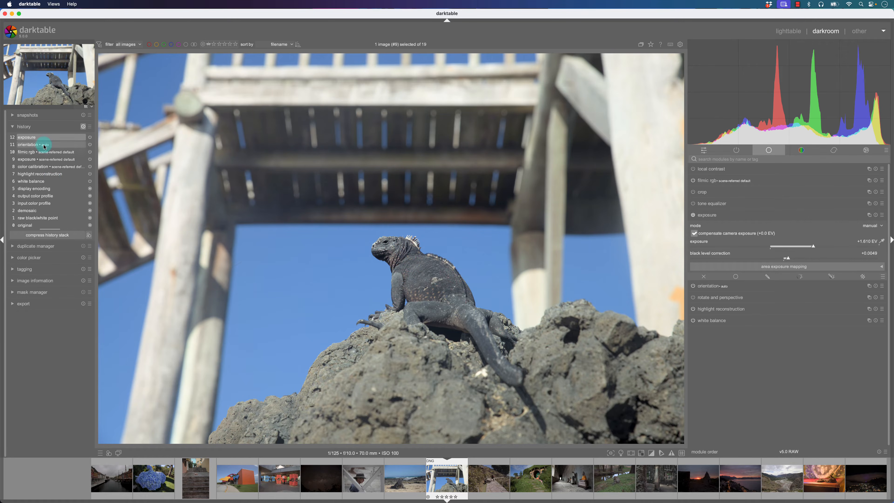
pyautogui.click(37, 160)
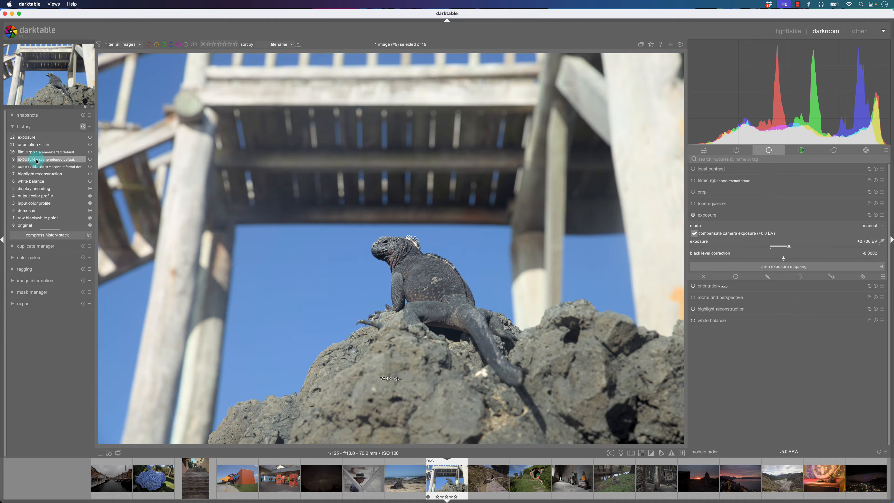
pyautogui.click(48, 138)
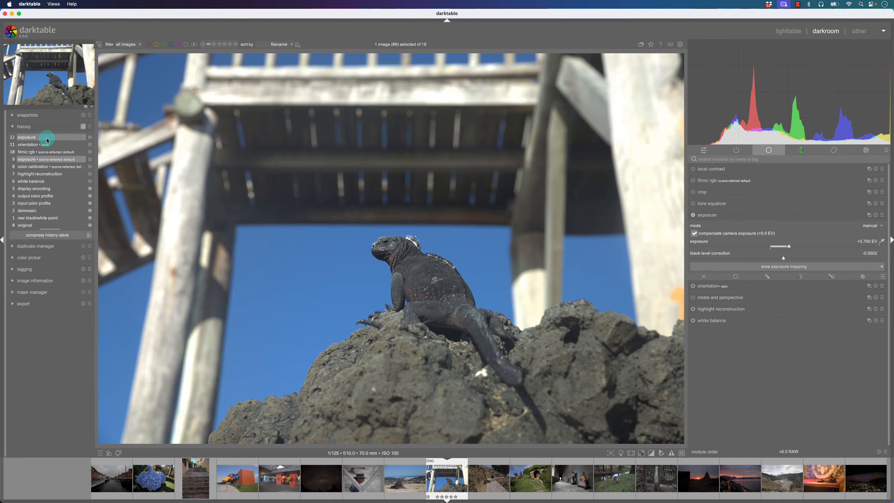
pyautogui.click(47, 140)
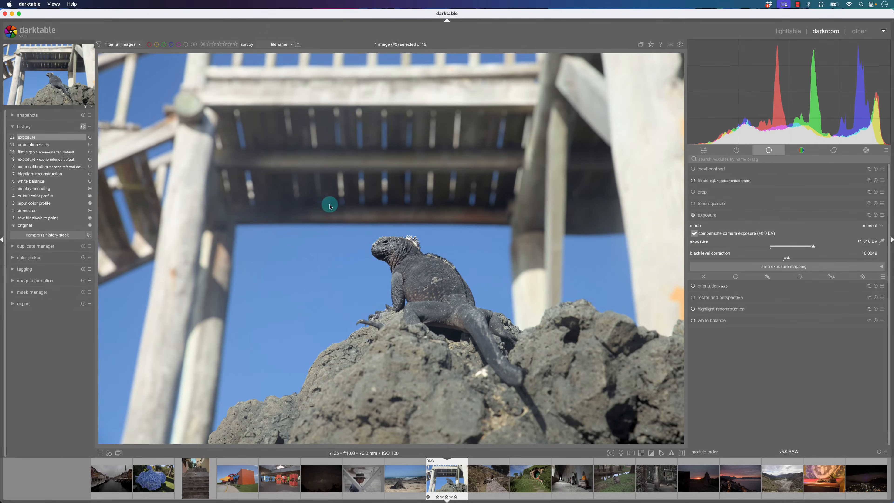
# Reset the image's edit history and check the default exposure by switching the exposure module off and on
pyautogui.click(84, 127)
pyautogui.click(395, 268)
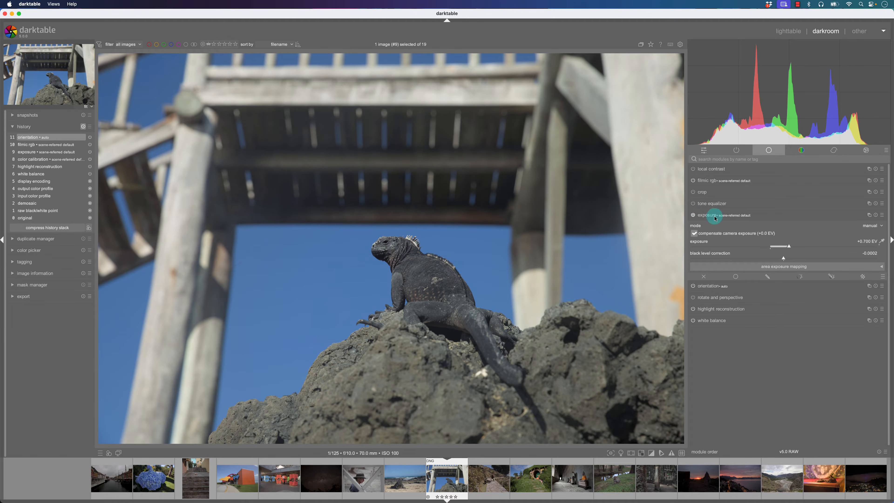
pyautogui.click(697, 215)
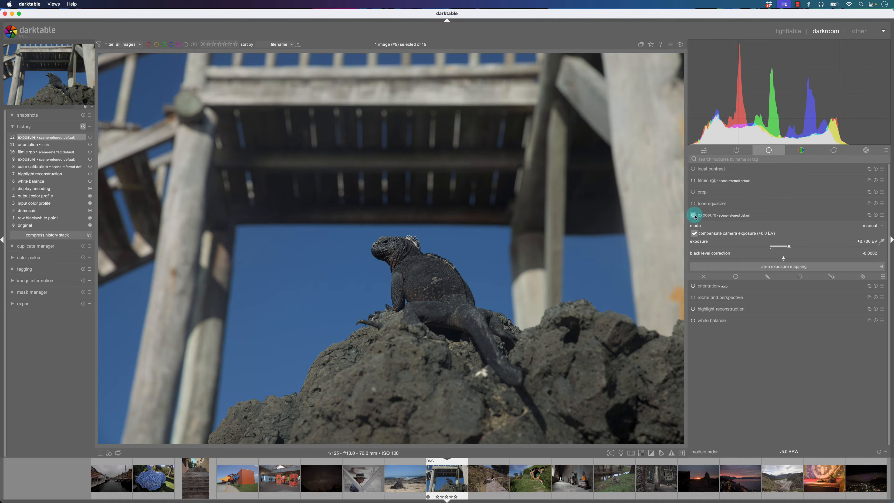
pyautogui.click(697, 216)
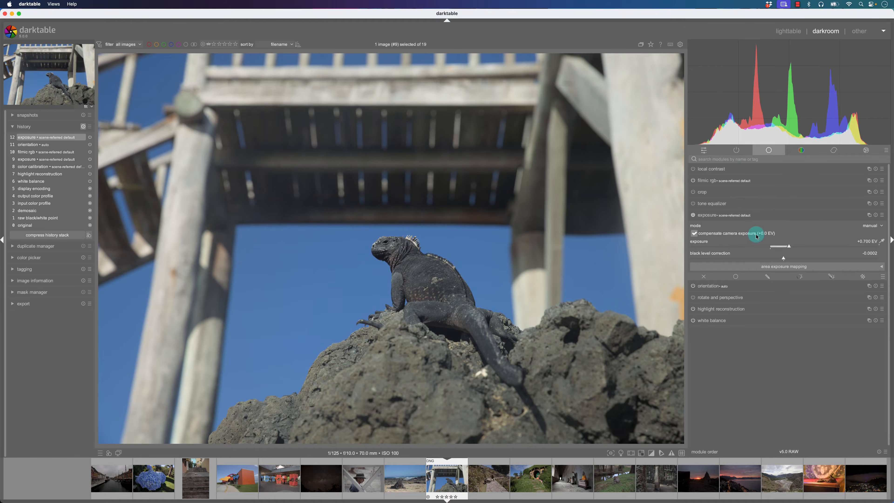
# Raise the exposure to +1.550 EV directly on the histogram
pyautogui.moveTo(797, 98)
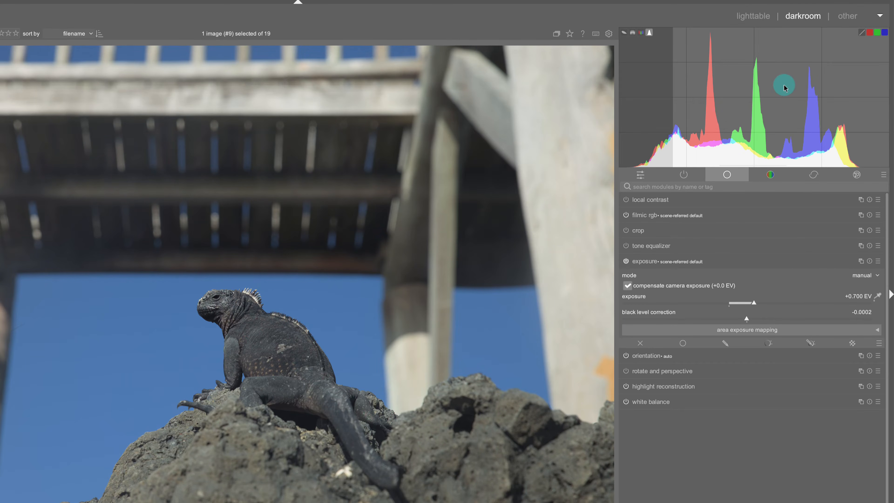
pyautogui.scroll(1, 788, 90)
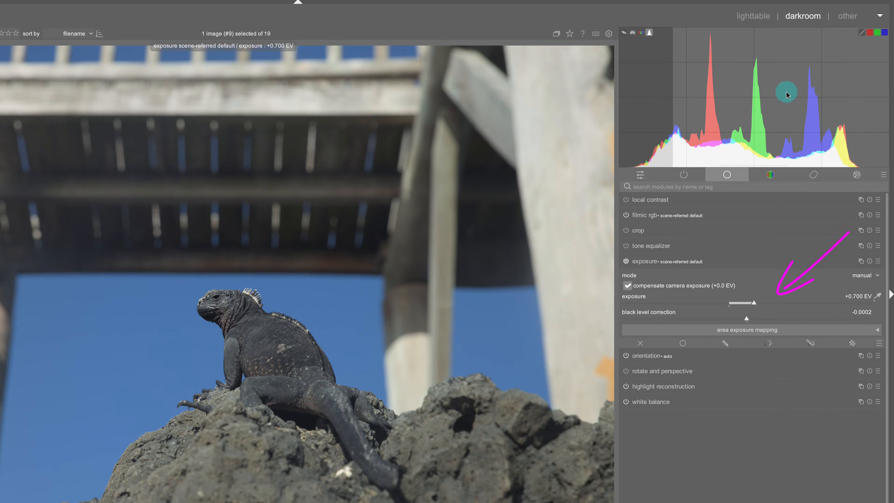
pyautogui.moveTo(791, 94); pyautogui.dragTo(819, 100)
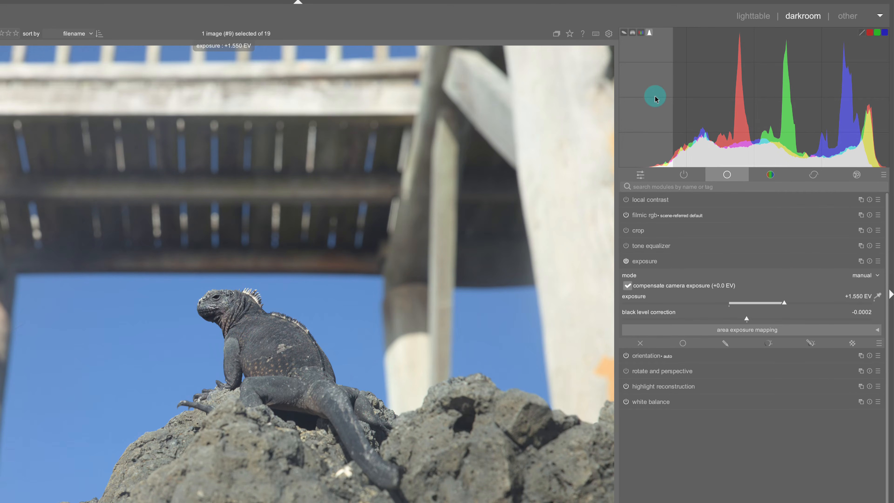
# Adjust the black level correction directly on the histogram's shadow region to +0.0058
pyautogui.moveTo(655, 99); pyautogui.dragTo(649, 98)
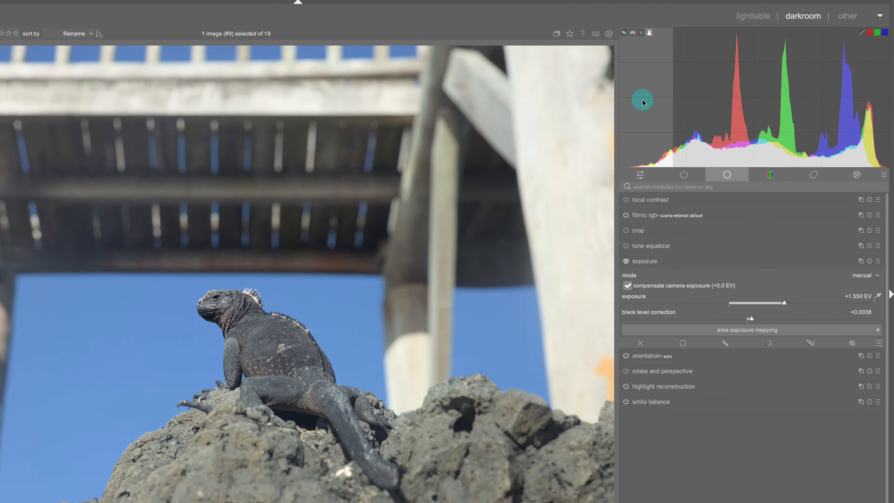
pyautogui.scroll(5, 643, 100)
pyautogui.scroll(-6, 643, 100)
pyautogui.scroll(6, 643, 100)
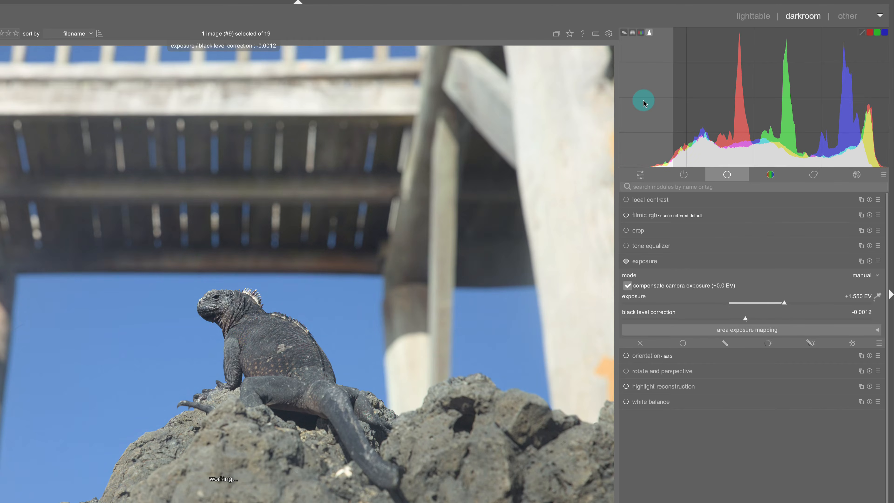
pyautogui.scroll(-13, 644, 101)
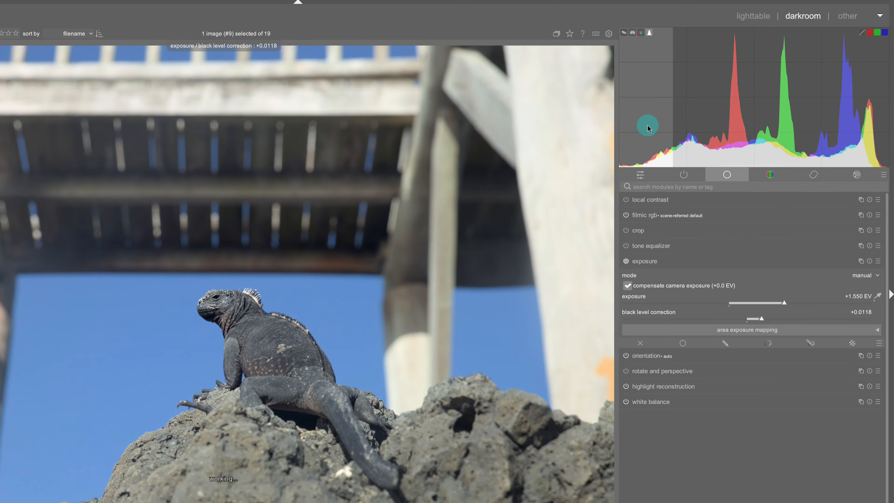
pyautogui.scroll(9, 647, 119)
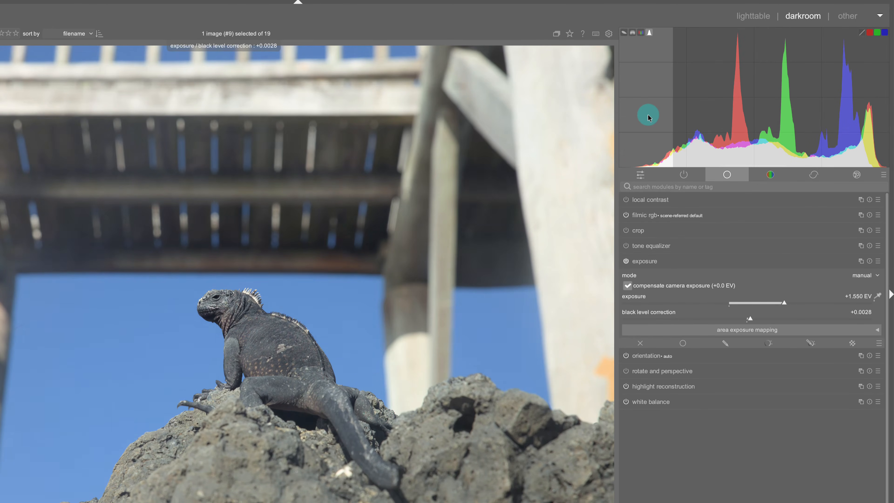
pyautogui.scroll(-3, 647, 115)
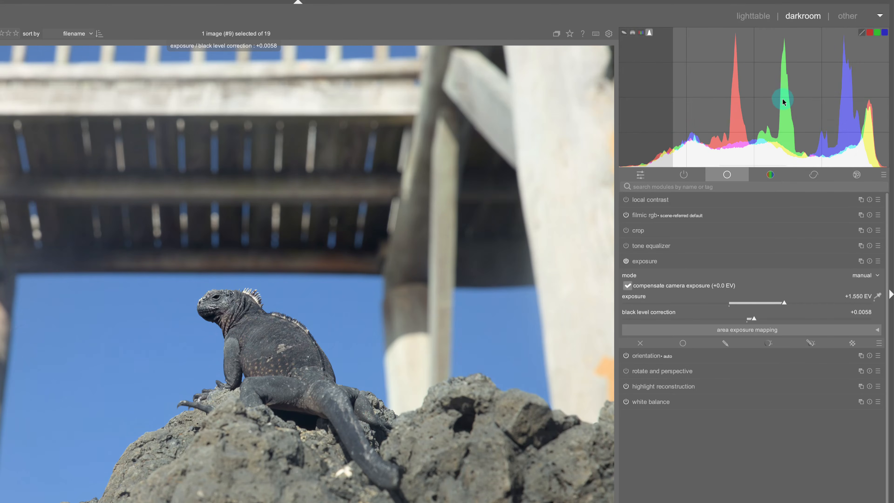
# Vary the exposure up and down directly on the histogram, finishing at +1.550 EV
pyautogui.scroll(-1, 783, 99)
pyautogui.scroll(2, 783, 100)
pyautogui.scroll(-2, 783, 100)
pyautogui.scroll(1, 784, 100)
pyautogui.scroll(2, 783, 100)
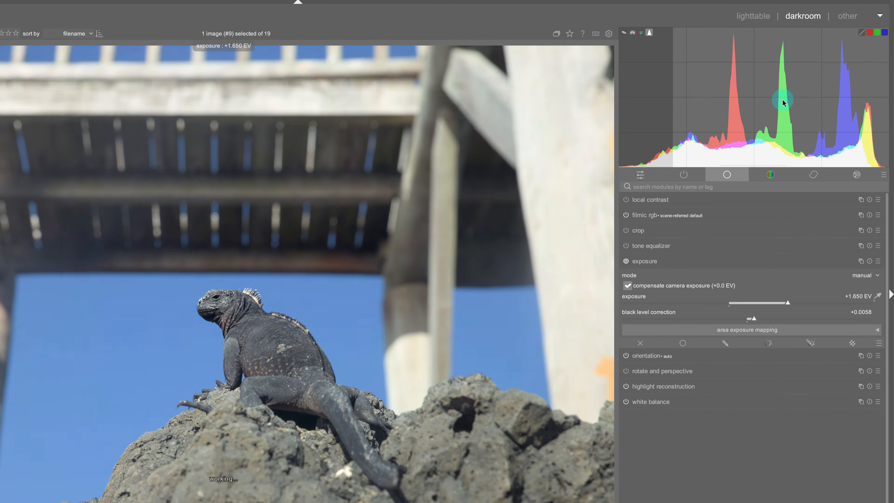
pyautogui.scroll(-1, 717, 70)
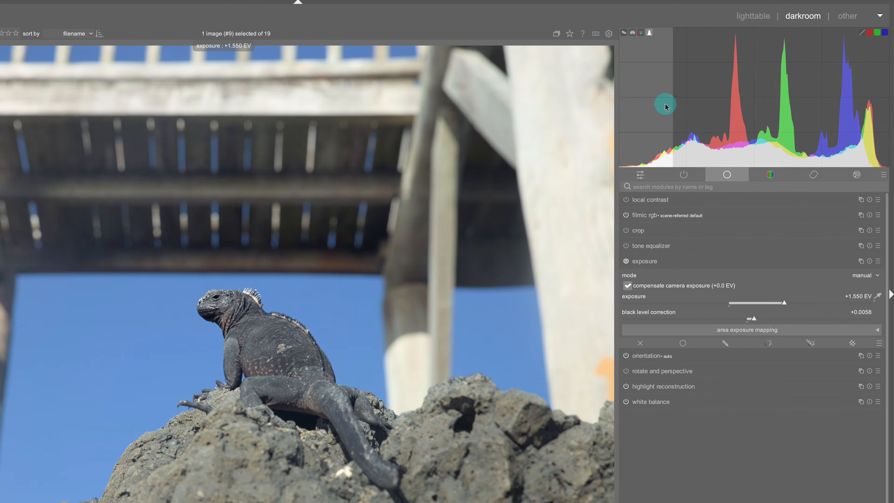
# Set the exposure to +1.750 EV and lower the black level correction to -0.0242 directly on the histogram
pyautogui.scroll(6, 667, 104)
pyautogui.scroll(4, 695, 99)
pyautogui.scroll(9, 639, 101)
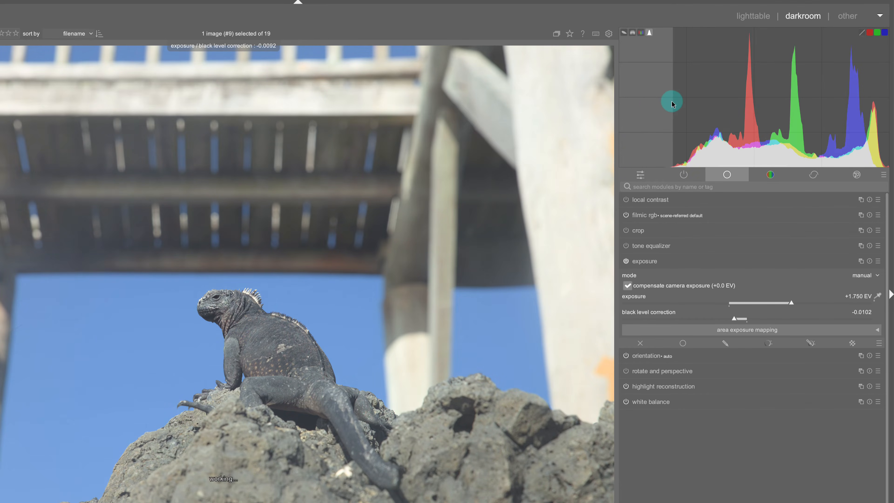
pyautogui.scroll(10, 672, 103)
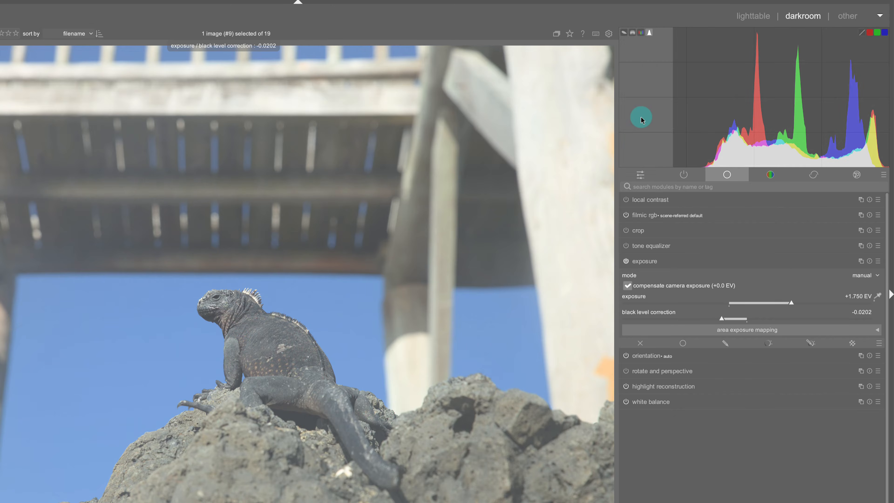
pyautogui.scroll(-4, 704, 312)
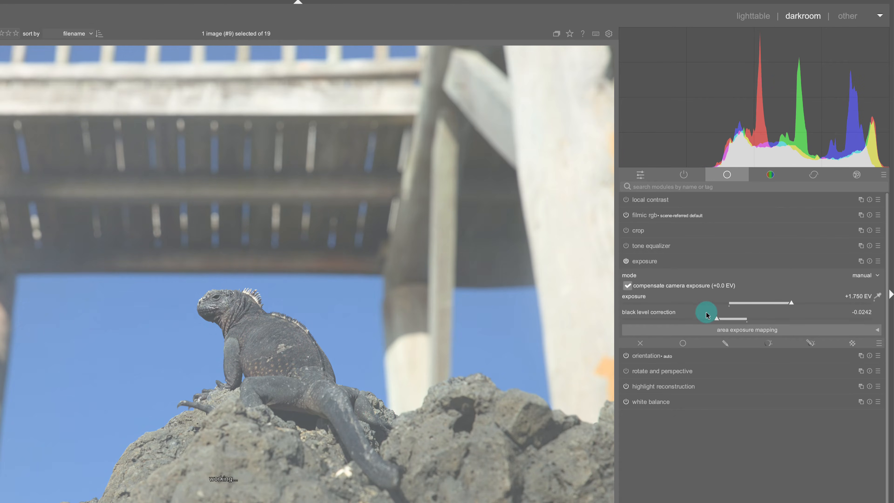
# Expand the tone equalizer, try shifting its -6 EV band, and reset that band to zero
pyautogui.click(697, 251)
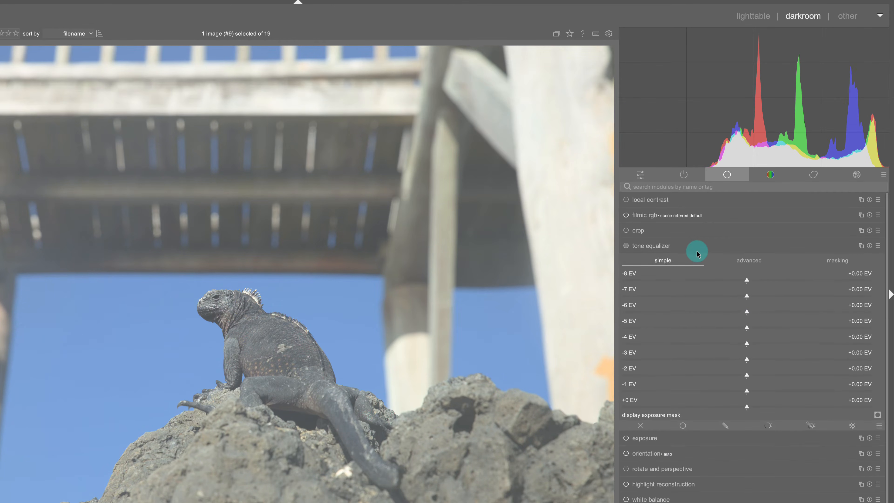
pyautogui.click(747, 304)
pyautogui.moveTo(752, 303); pyautogui.dragTo(747, 315)
pyautogui.doubleClick(748, 314)
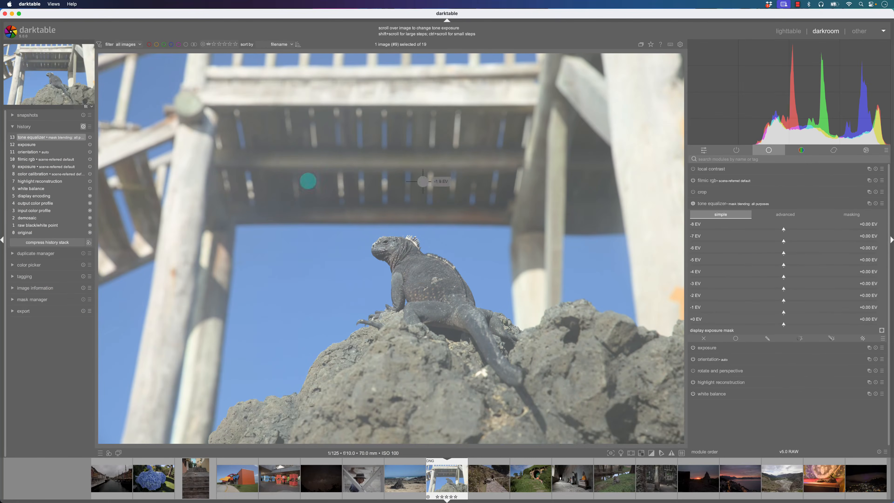
# Clear the iguana photo's edit history and open the temple sunset photo with the tone equalizer collapsed
pyautogui.click(85, 131)
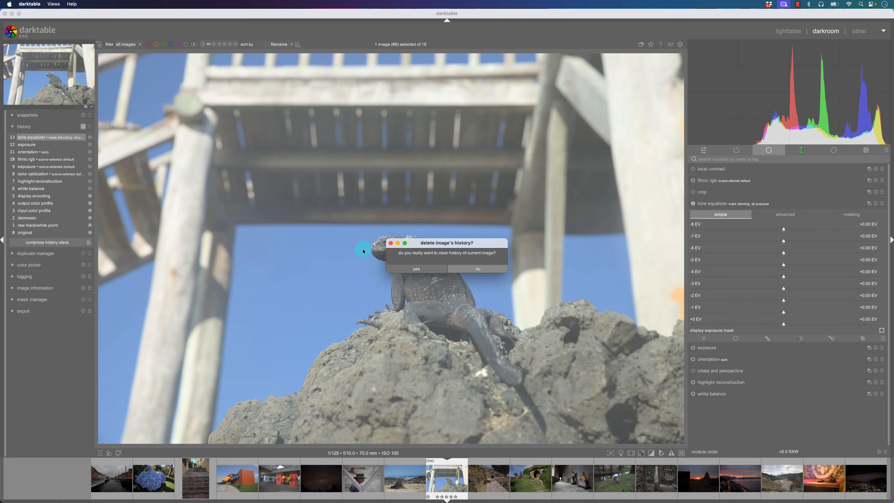
pyautogui.click(416, 270)
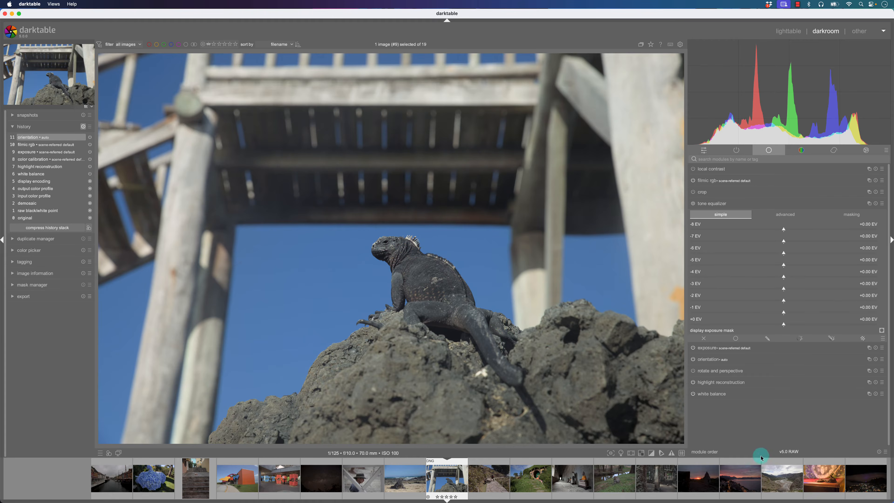
pyautogui.click(699, 476)
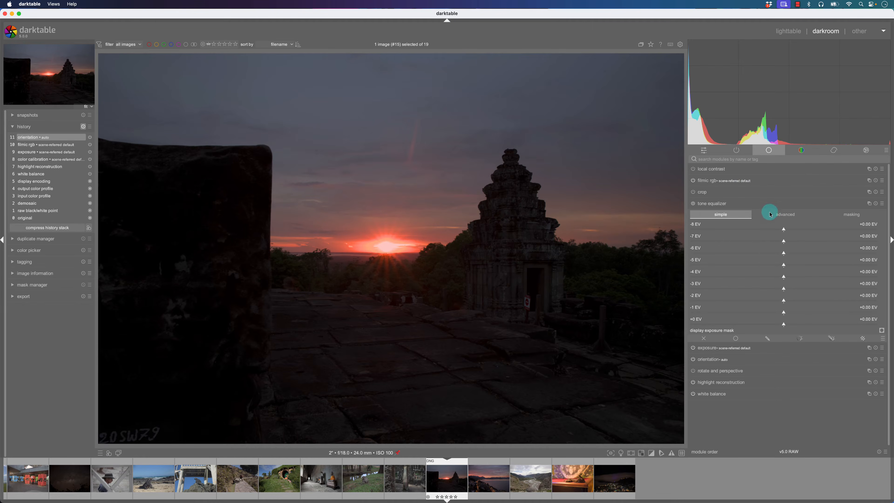
pyautogui.click(774, 203)
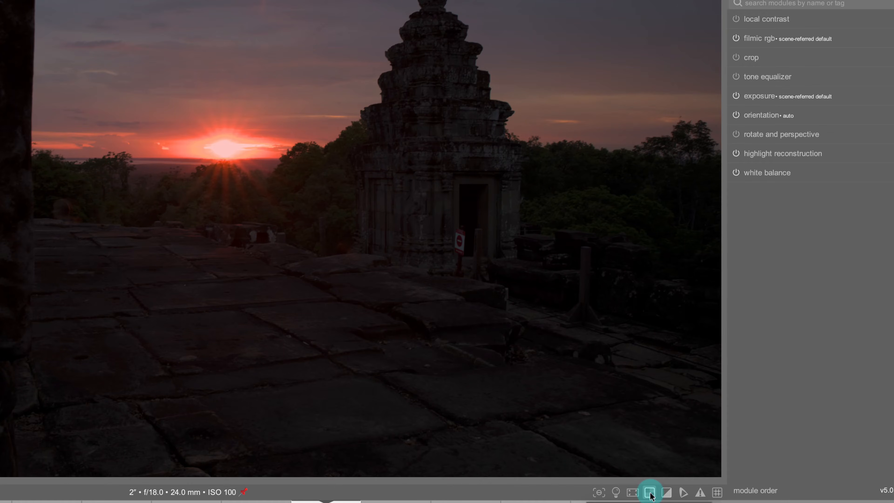
# Show the raw overexposure indication, inspect the area around the sun up close, and turn the indication off
pyautogui.click(650, 494)
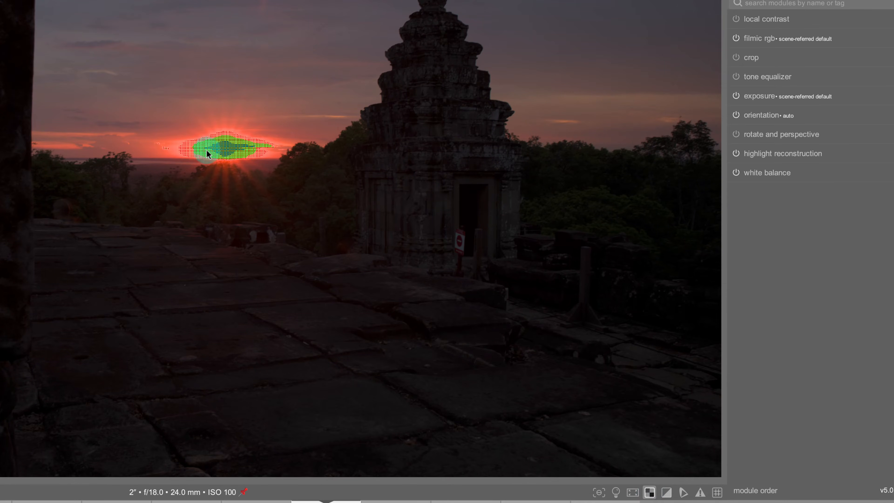
pyautogui.scroll(2, 207, 152)
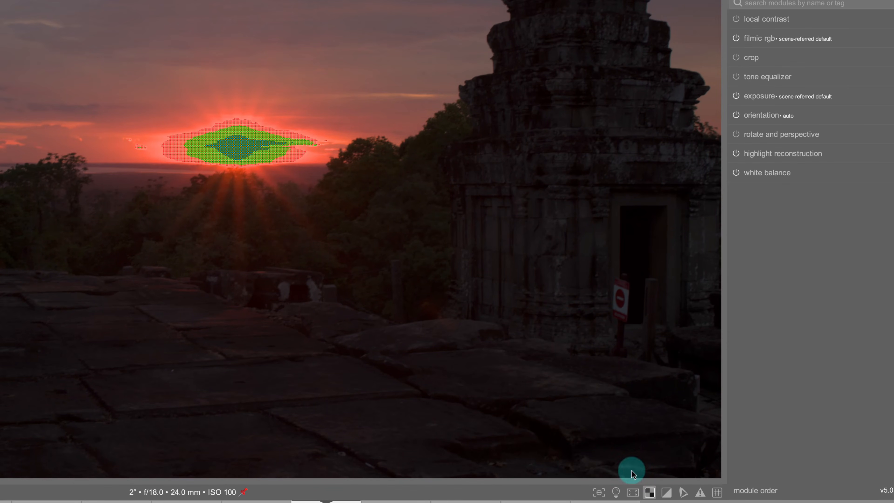
pyautogui.click(650, 494)
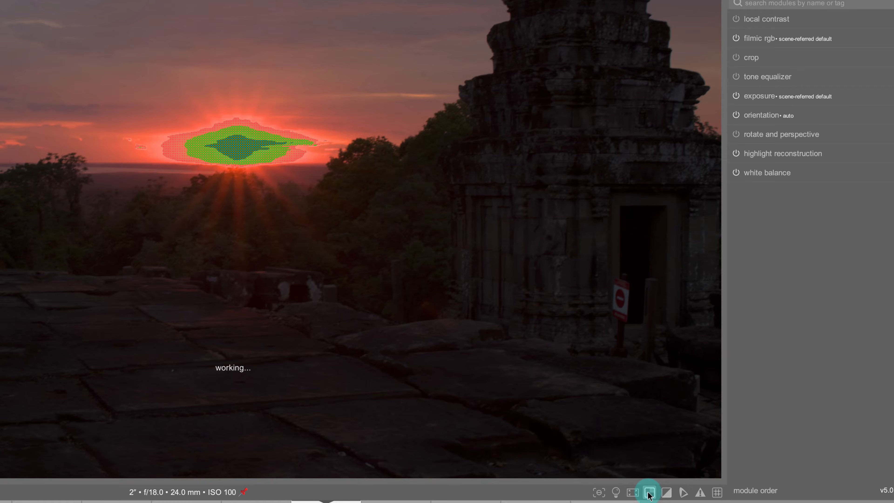
# Turn on the clipping indication and inspect the highlights around the sun and the shadows on the dark wall
pyautogui.click(666, 494)
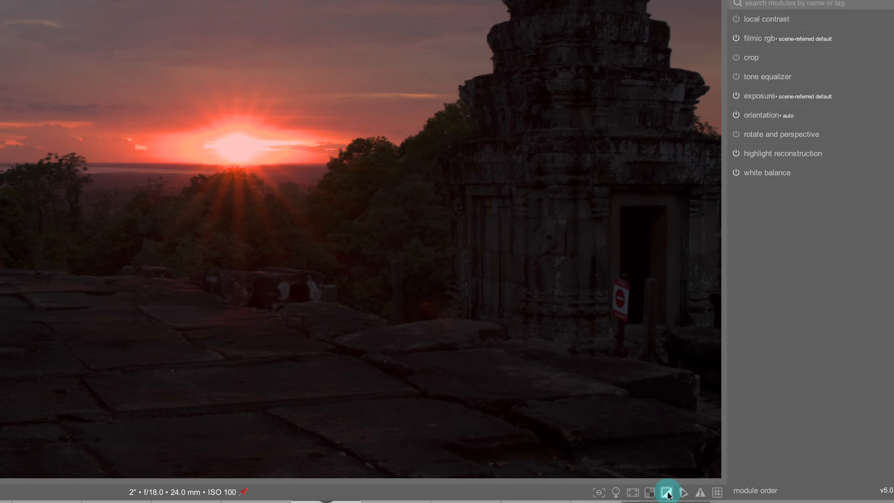
pyautogui.click(667, 494)
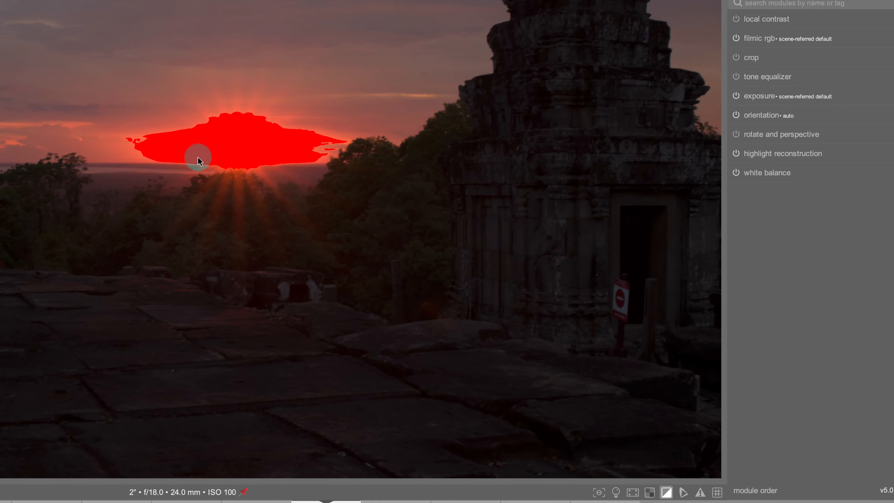
pyautogui.scroll(-3, 247, 187)
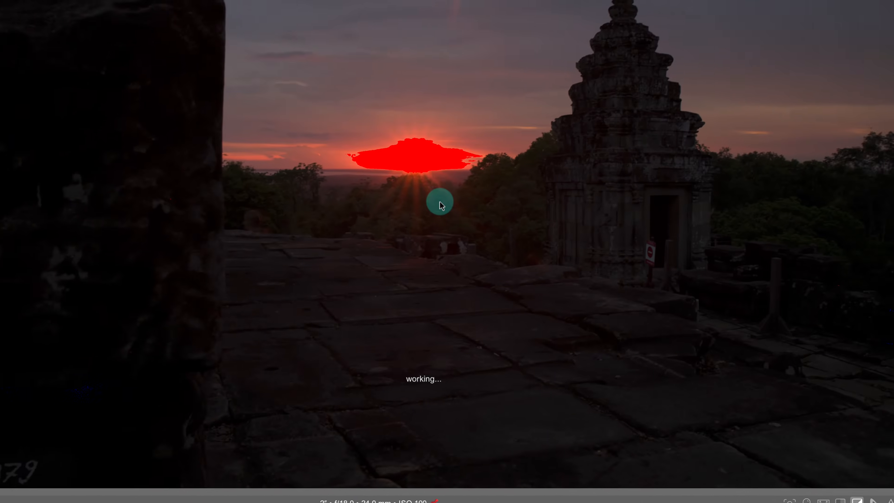
pyautogui.scroll(2, 205, 389)
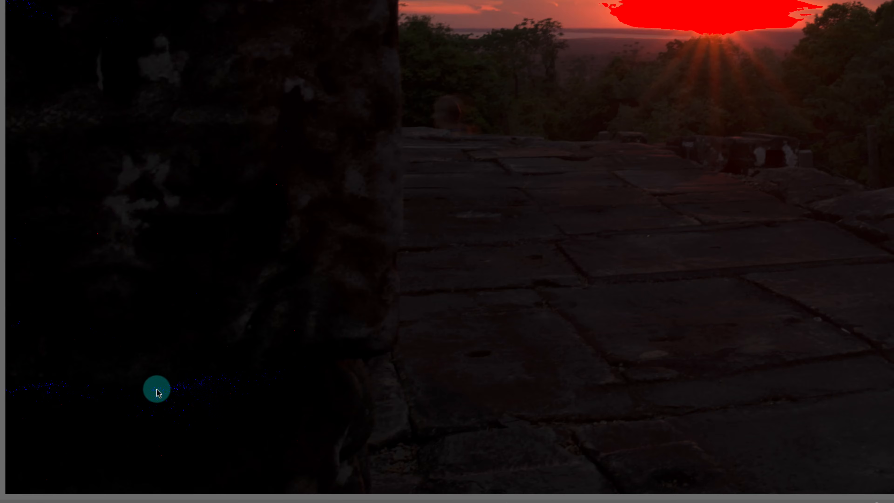
pyautogui.scroll(-3, 199, 403)
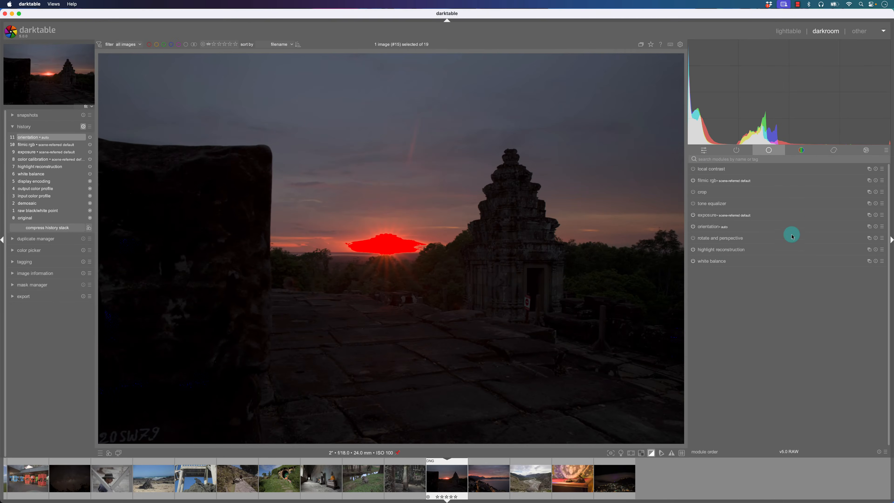
# Expand the exposure module, try a black level correction of about +0.025, and reset it to its default
pyautogui.click(794, 214)
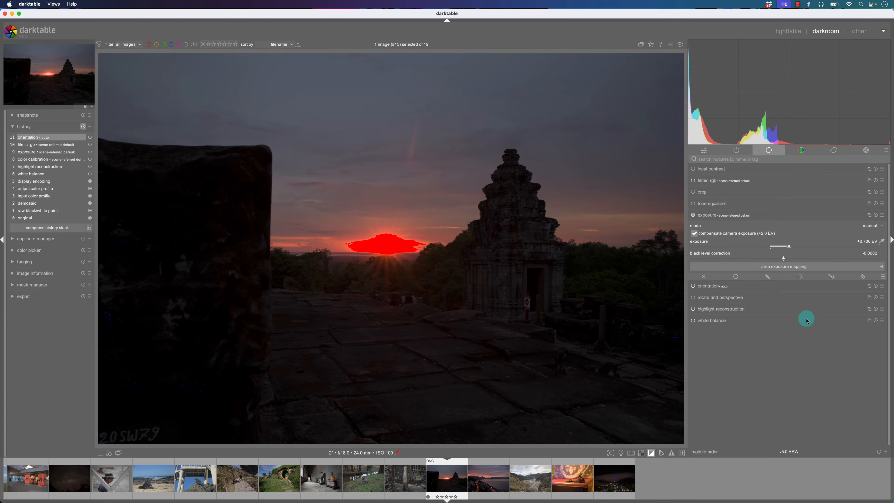
pyautogui.moveTo(783, 260); pyautogui.dragTo(806, 259)
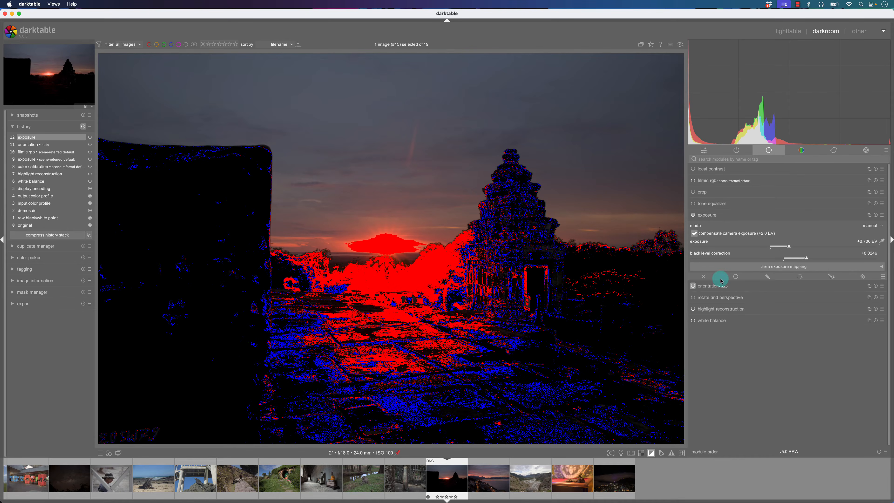
pyautogui.doubleClick(808, 262)
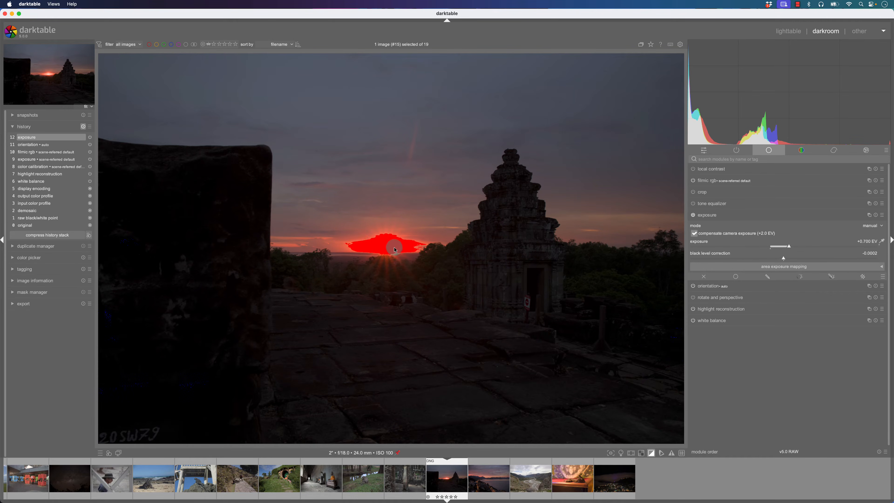
# Try lowering the exposure to about +0.1 EV, and discard the change by clearing the photo's edit history
pyautogui.moveTo(790, 248); pyautogui.dragTo(776, 247)
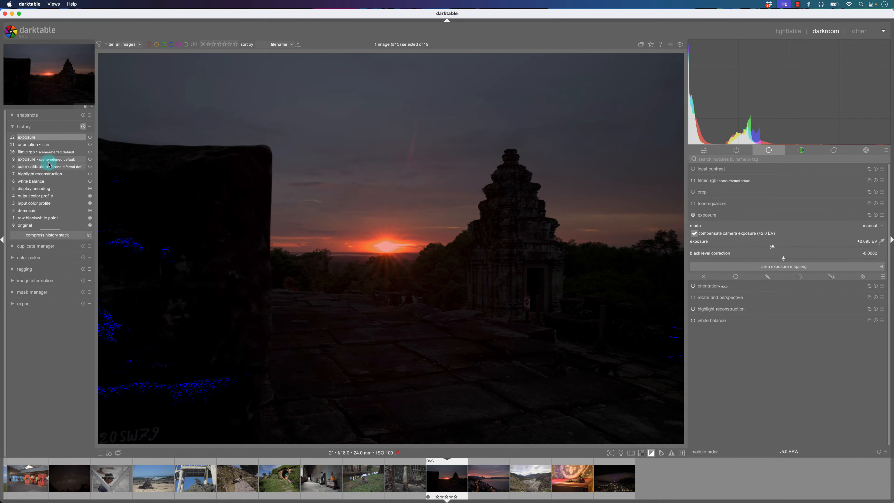
pyautogui.click(84, 126)
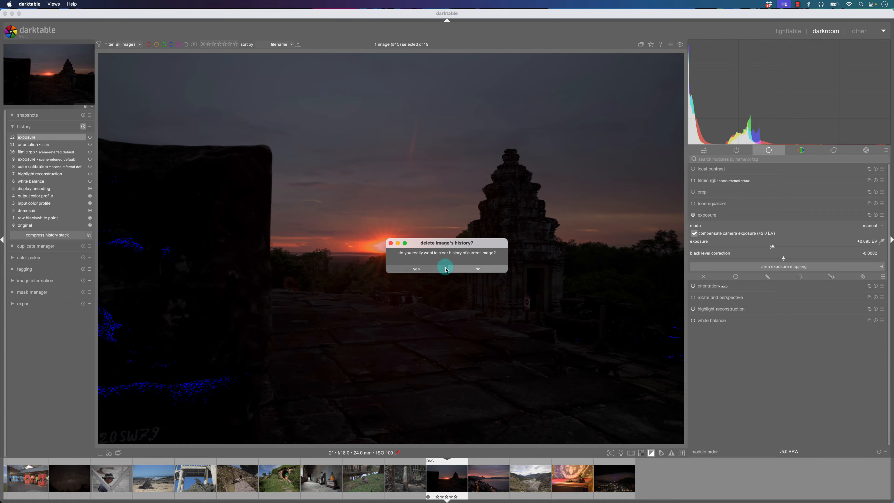
pyautogui.click(427, 270)
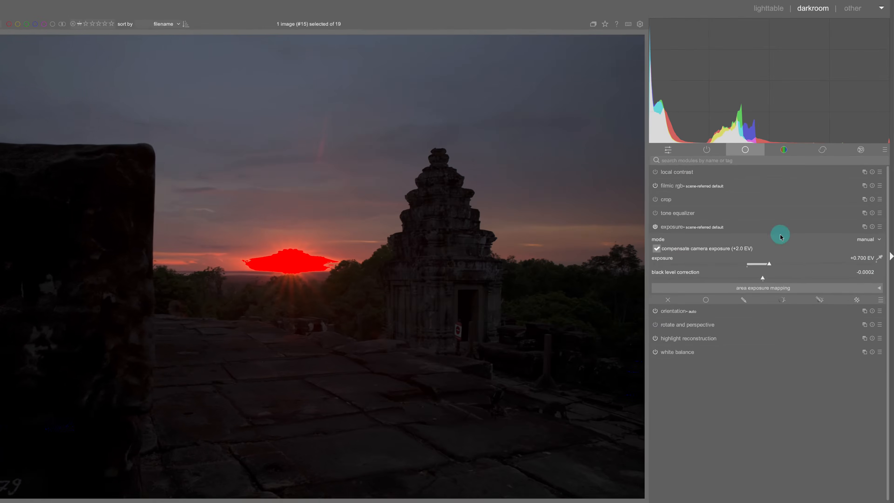
# Add a new instance of the exposure module and give it a parametric mask
pyautogui.click(868, 215)
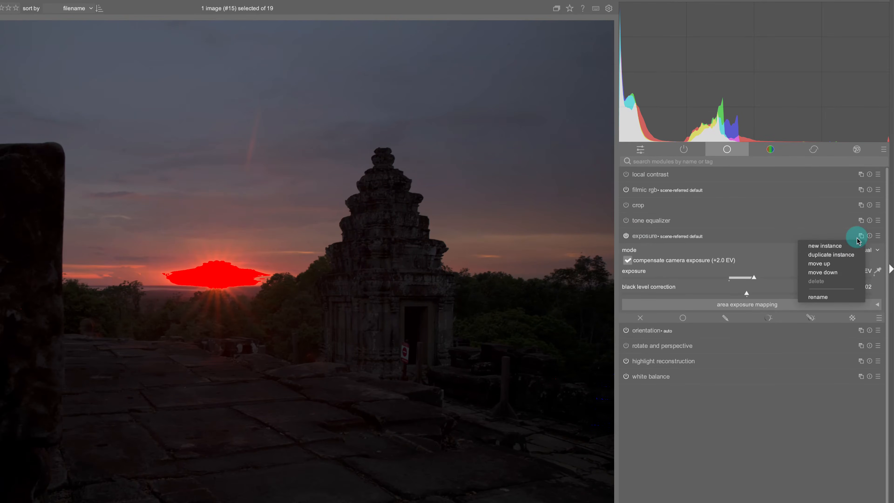
pyautogui.click(824, 247)
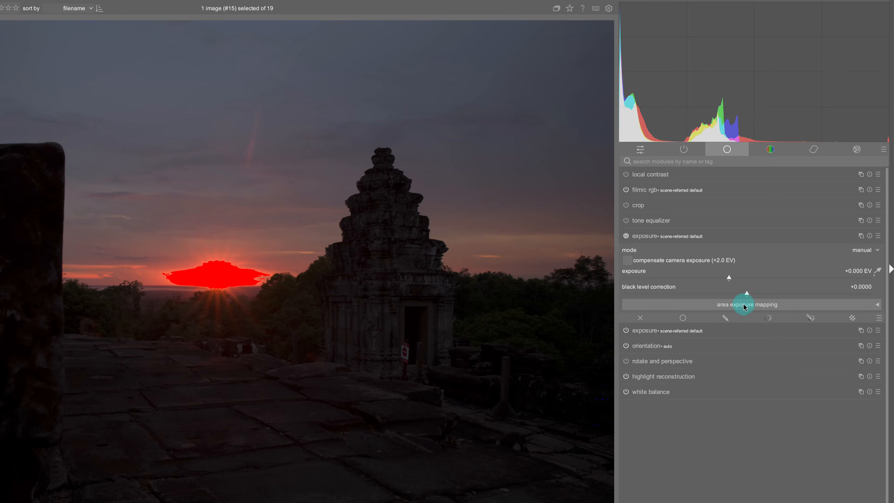
pyautogui.click(769, 318)
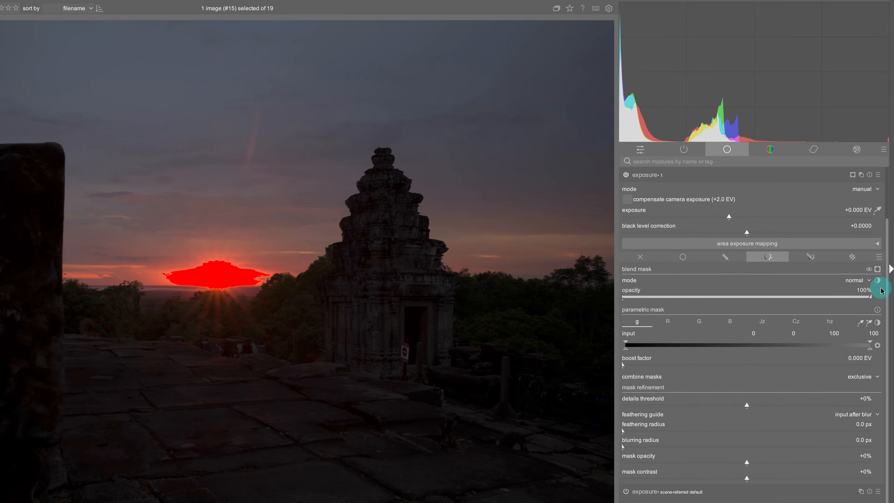
# Restrict the parametric mask to the bright sun area by raising the lower g input limits to 35.3, checking it with the mask display
pyautogui.click(878, 270)
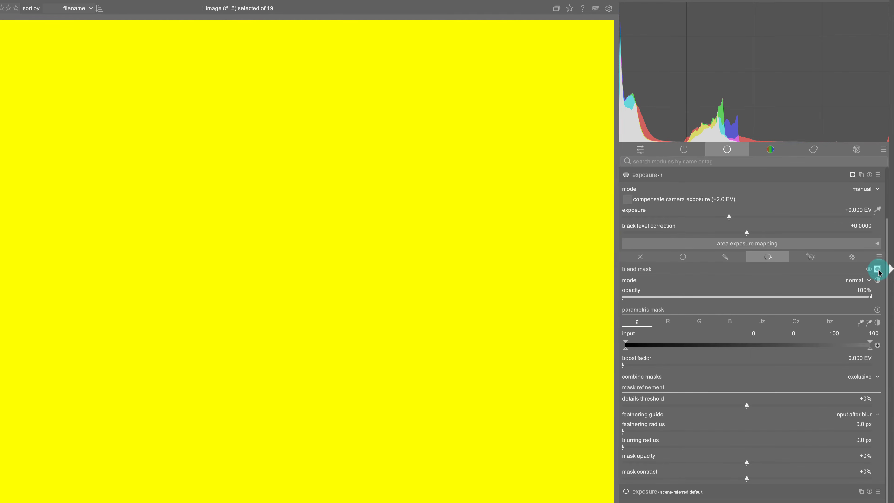
pyautogui.moveTo(627, 351)
pyautogui.mouseDown()
pyautogui.moveTo(790, 350)
pyautogui.moveTo(718, 344)
pyautogui.mouseUp()
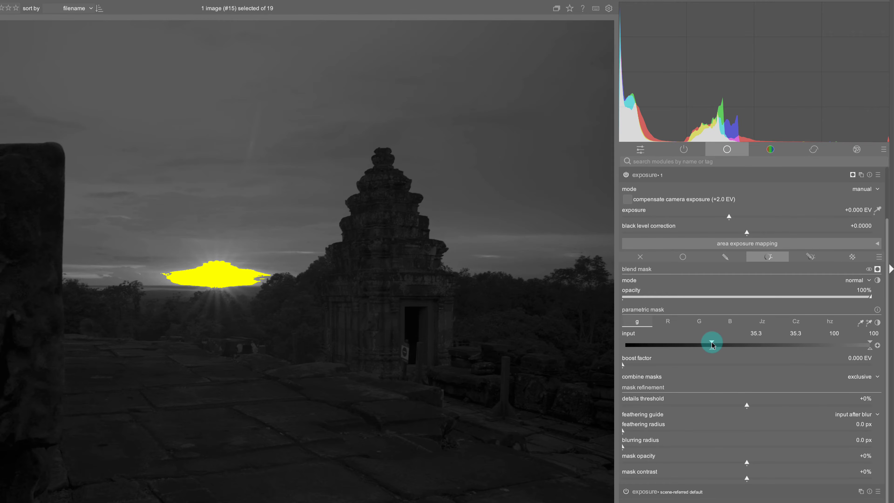
pyautogui.click(878, 270)
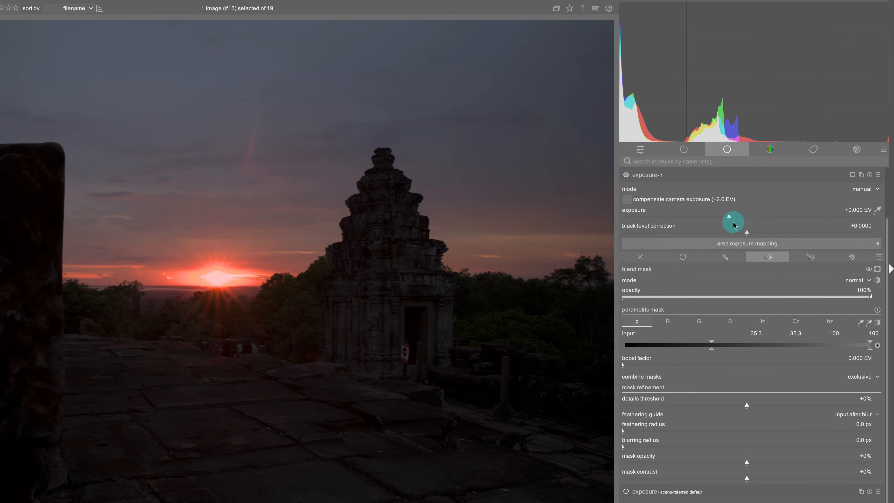
# Lower the masked exposure instance to -0.715 EV to darken the sun area
pyautogui.moveTo(729, 219); pyautogui.dragTo(569, 434)
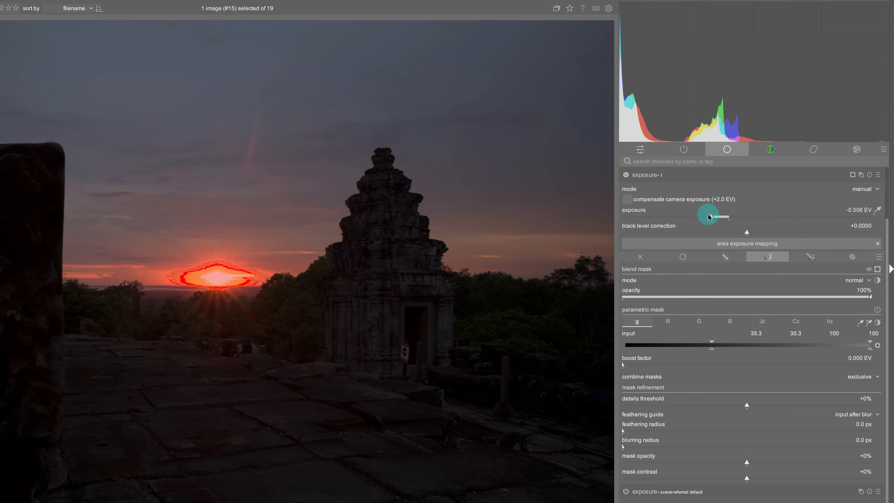
pyautogui.moveTo(710, 218); pyautogui.dragTo(705, 218)
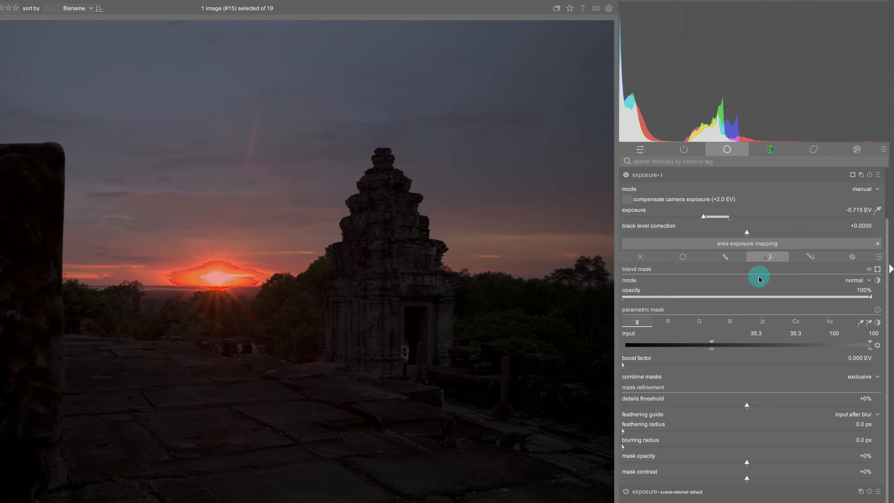
# Display the mask and soften its lower transition by setting the outer g input limit to 24.3
pyautogui.click(878, 270)
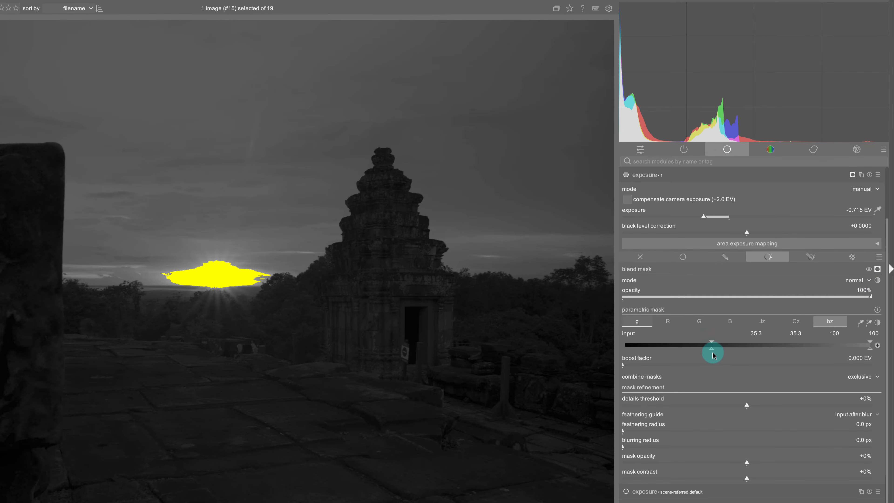
pyautogui.moveTo(710, 350)
pyautogui.mouseDown()
pyautogui.moveTo(669, 351)
pyautogui.moveTo(693, 350)
pyautogui.moveTo(685, 352)
pyautogui.mouseUp()
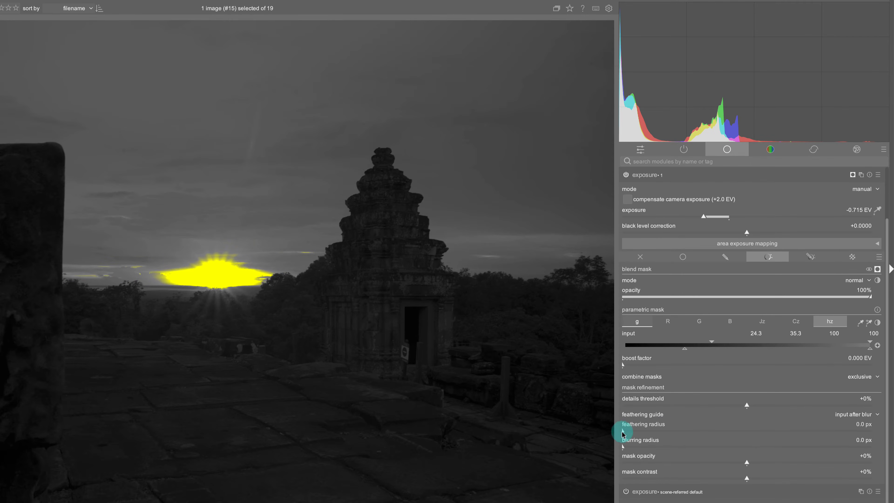
# Refine the sun mask's edges with a feathering radius of 70.4 px and a blurring radius of 22.0 px
pyautogui.moveTo(623, 433); pyautogui.dragTo(674, 430)
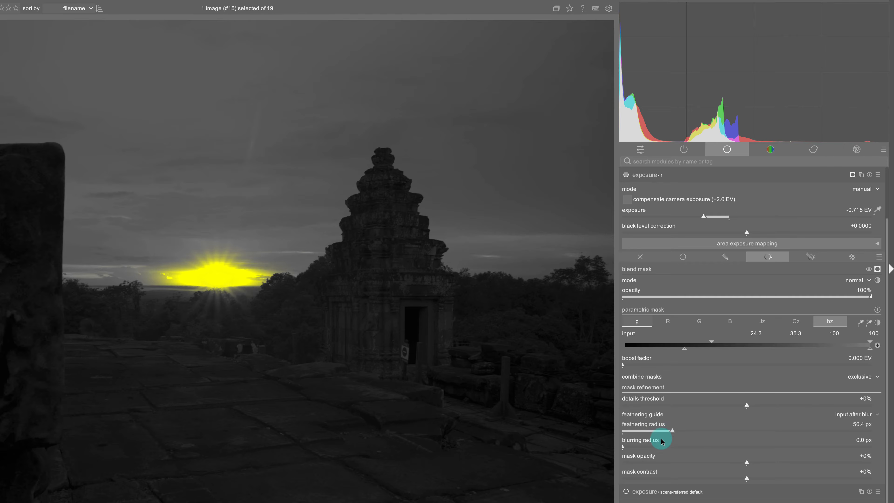
pyautogui.moveTo(623, 447); pyautogui.dragTo(677, 448)
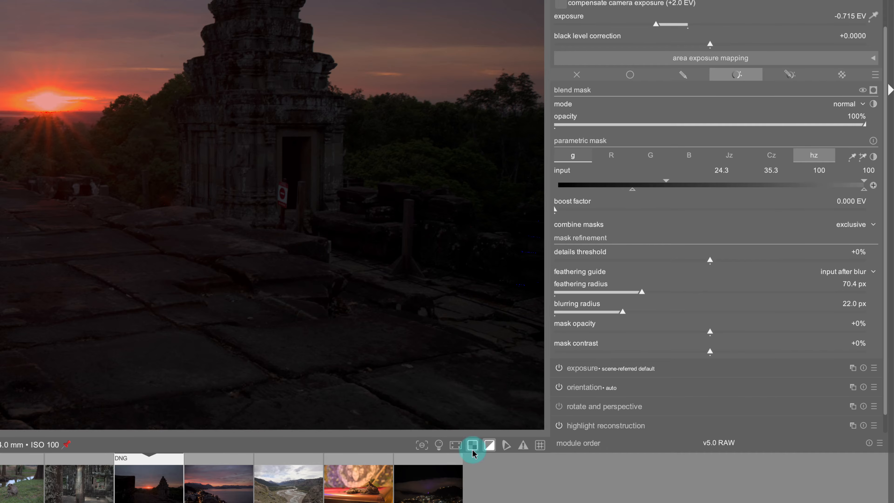
# Clear the sunset photo's entire edit history and show the clipping indicators on the unedited image
pyautogui.click(490, 446)
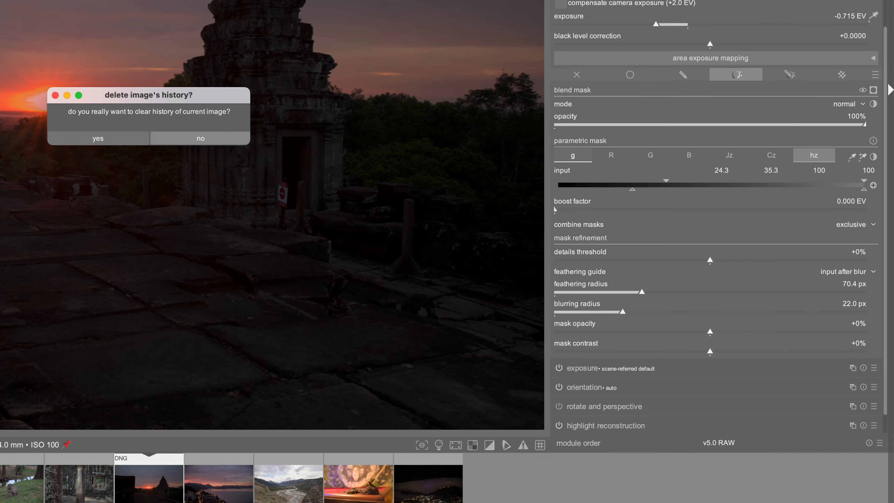
pyautogui.click(91, 139)
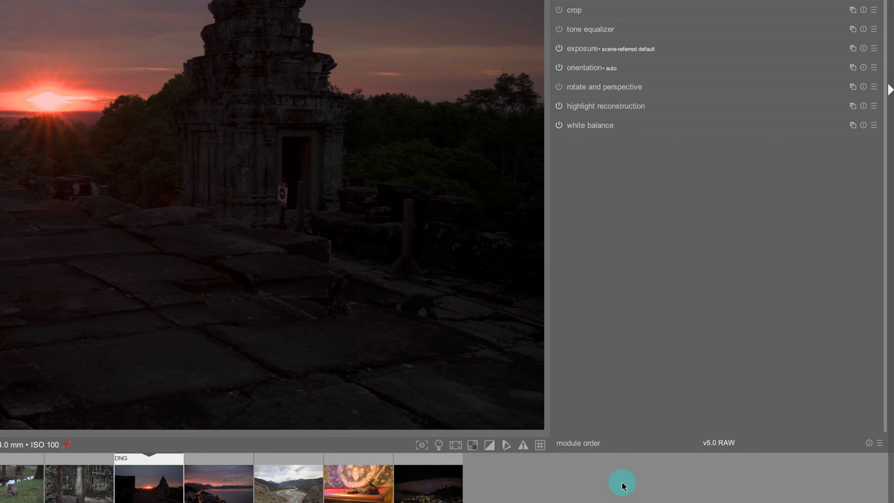
pyautogui.click(489, 446)
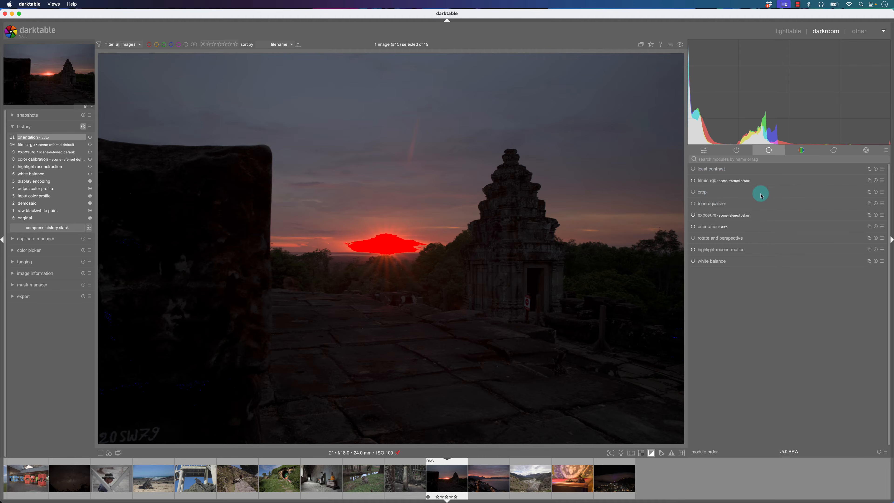
# Crop the sunset photo to the dark lower part of the stone block and apply it by opening the exposure module
pyautogui.click(742, 193)
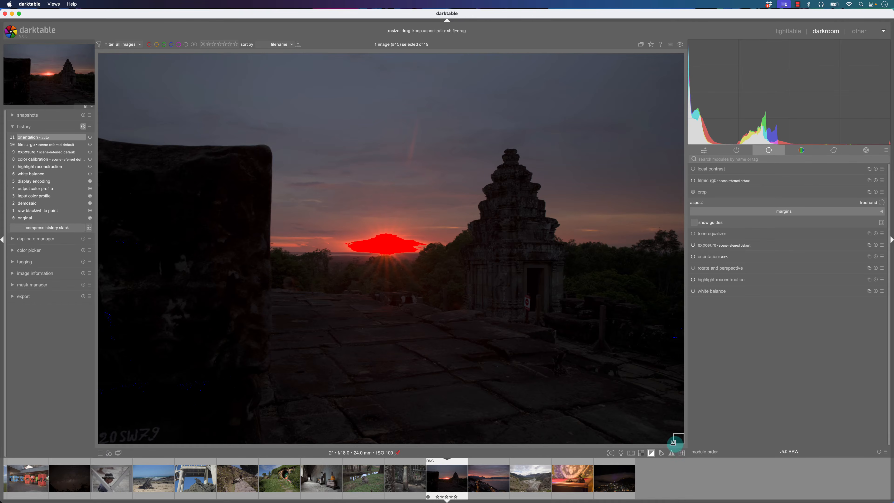
pyautogui.moveTo(673, 442); pyautogui.dragTo(245, 418)
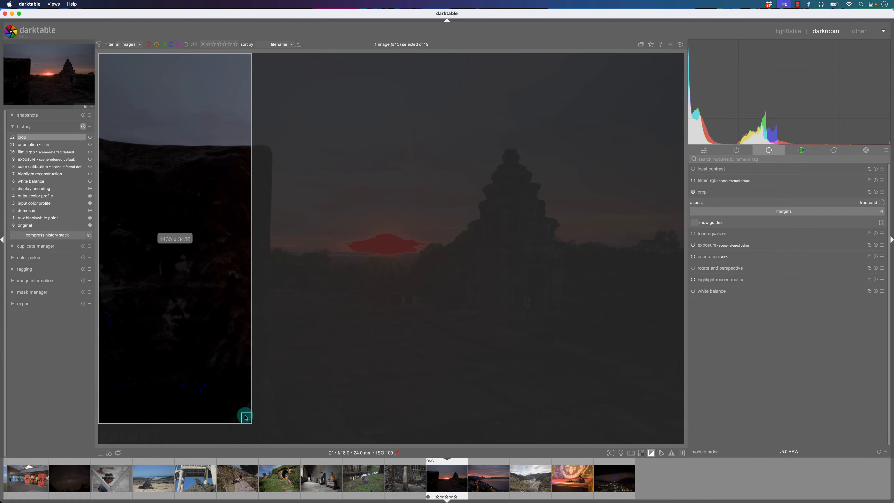
pyautogui.moveTo(244, 60); pyautogui.dragTo(230, 193)
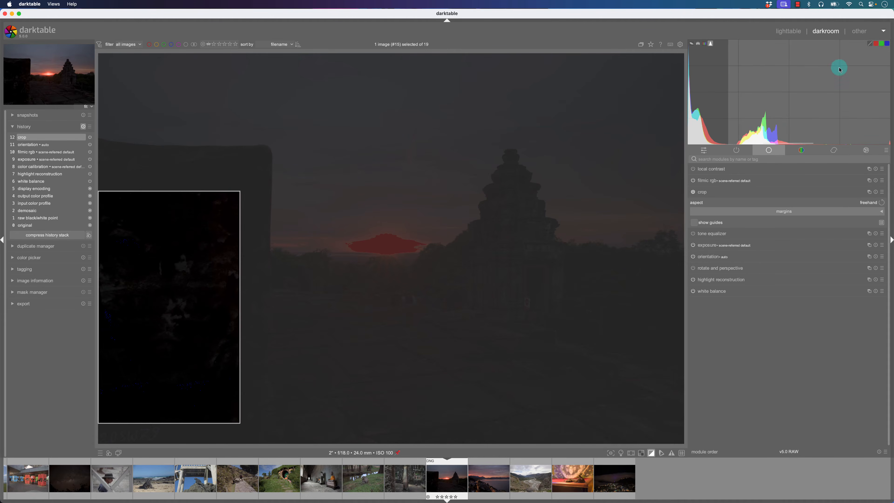
pyautogui.click(780, 244)
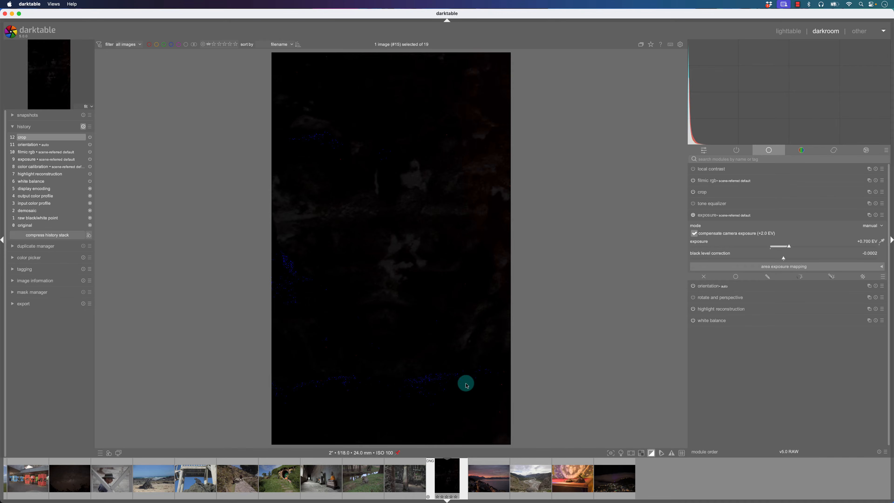
# Open the round green door photo, hide the clipping indicators, and compare its histogram in logarithmic and linear scale
pyautogui.click(286, 480)
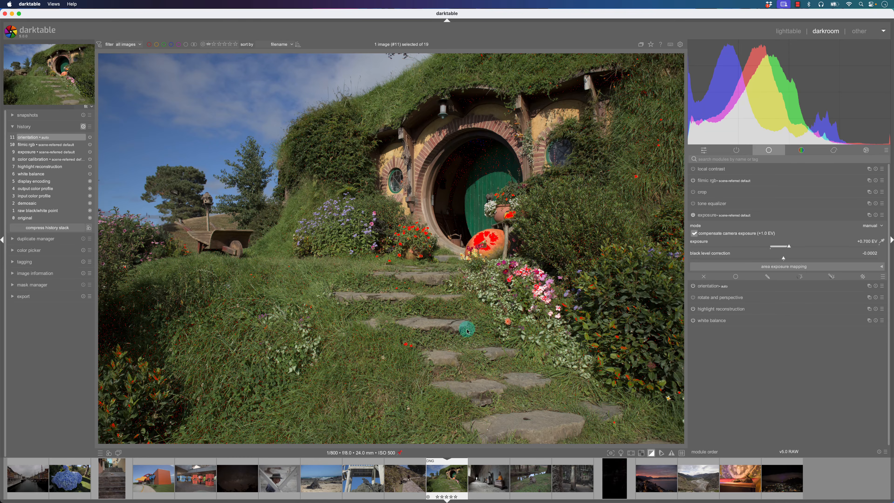
pyautogui.click(651, 455)
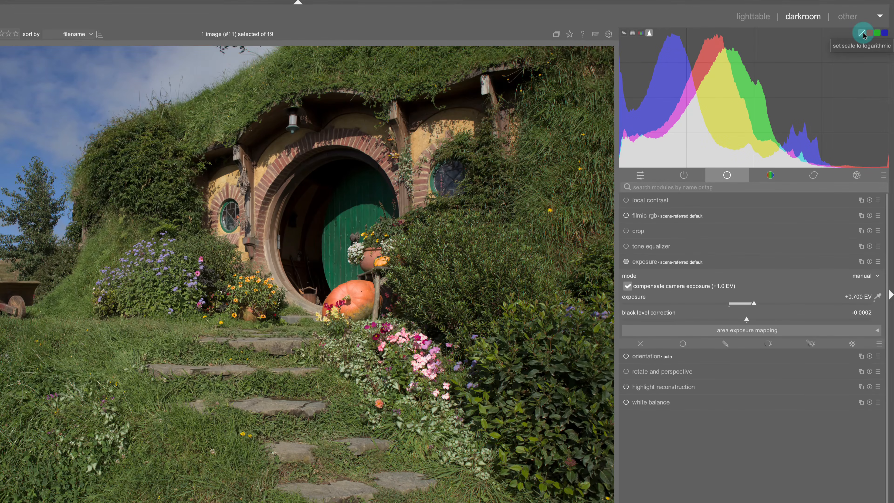
pyautogui.click(863, 35)
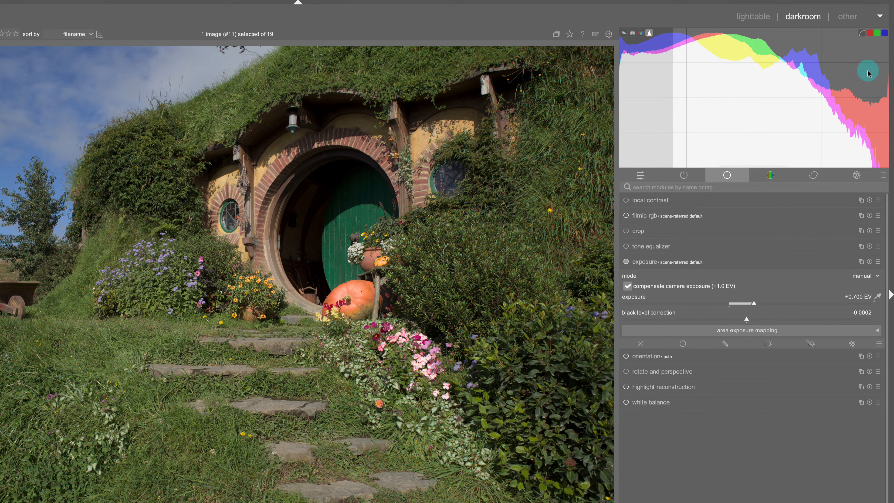
pyautogui.click(863, 35)
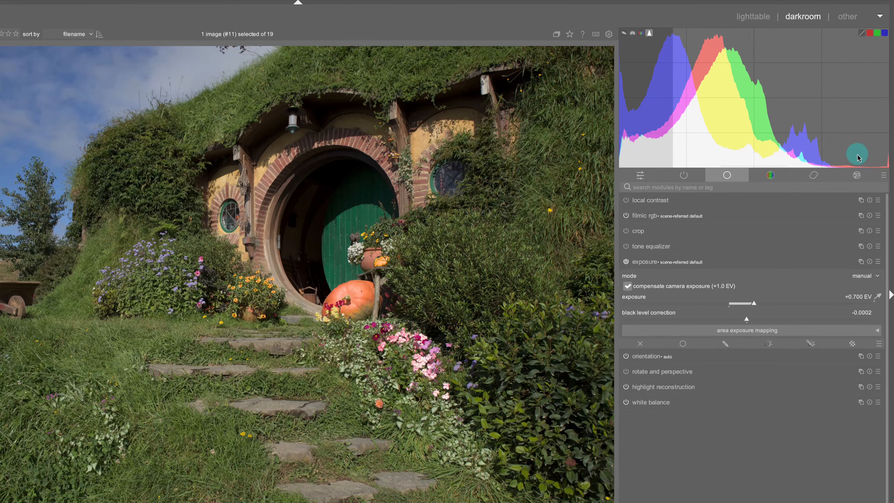
pyautogui.click(863, 35)
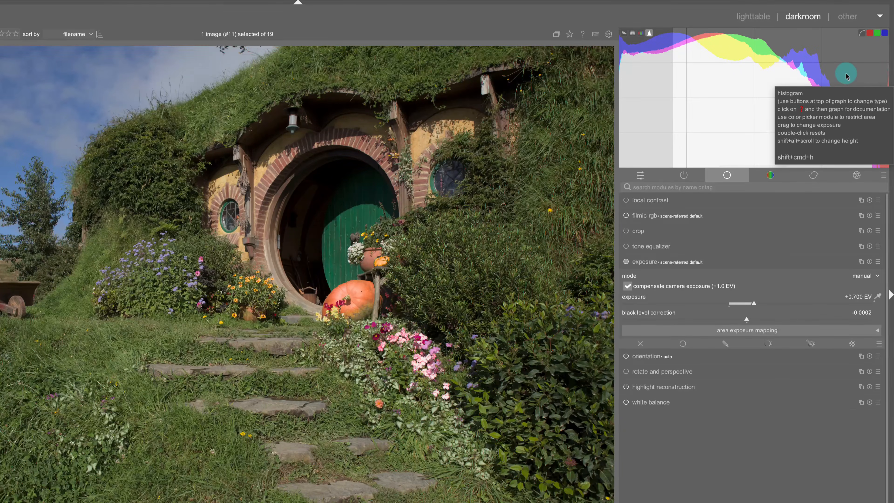
pyautogui.click(862, 34)
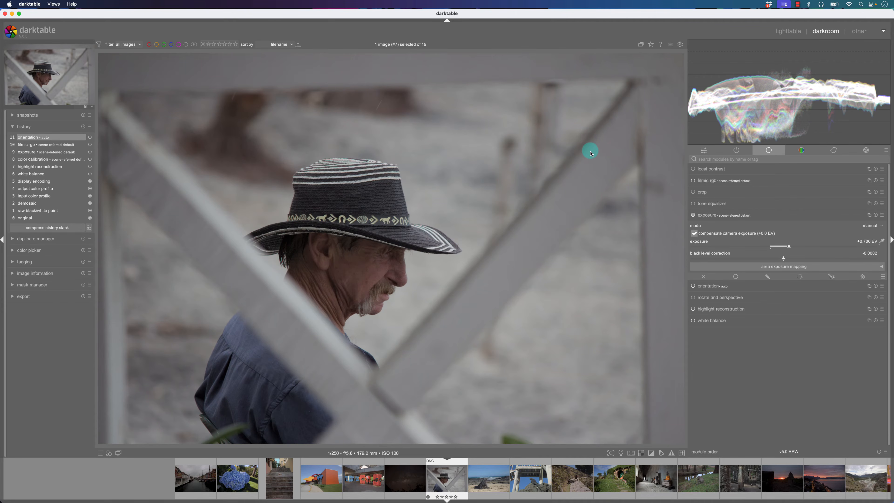
# Compare the histogram and waveform scopes for the photo of the man in the hat by alternating between them
pyautogui.click(711, 44)
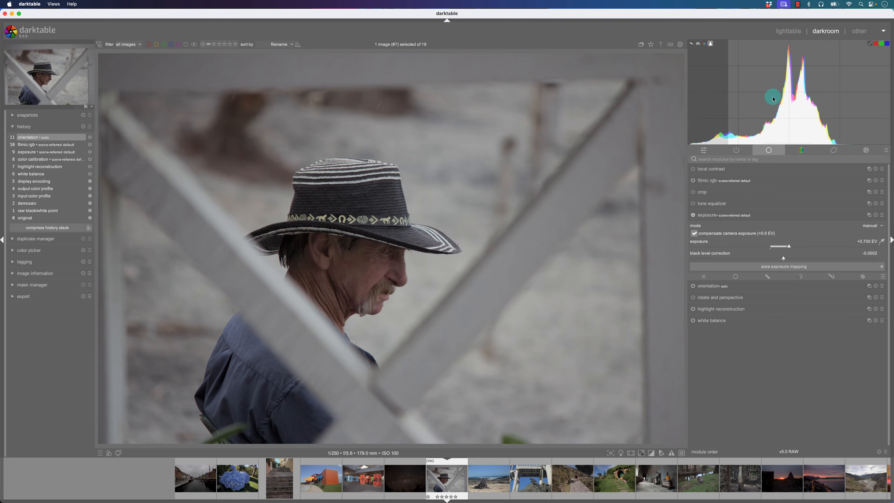
pyautogui.click(698, 45)
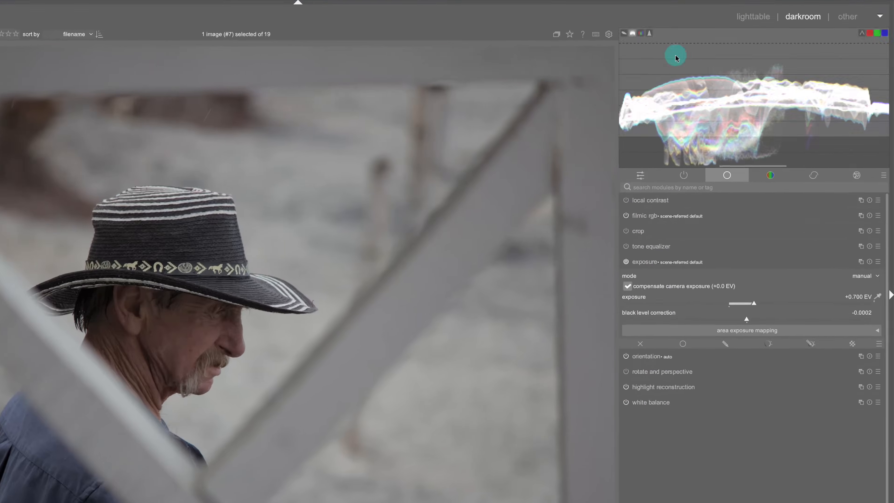
pyautogui.click(650, 33)
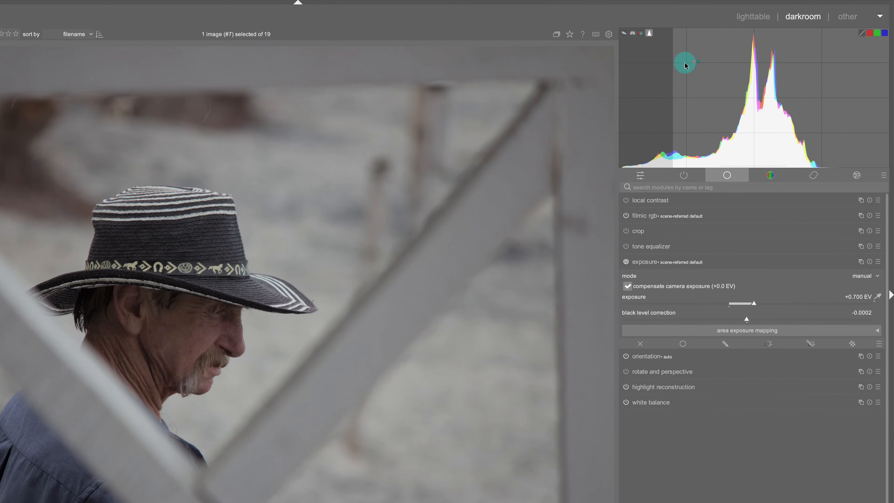
pyautogui.click(633, 33)
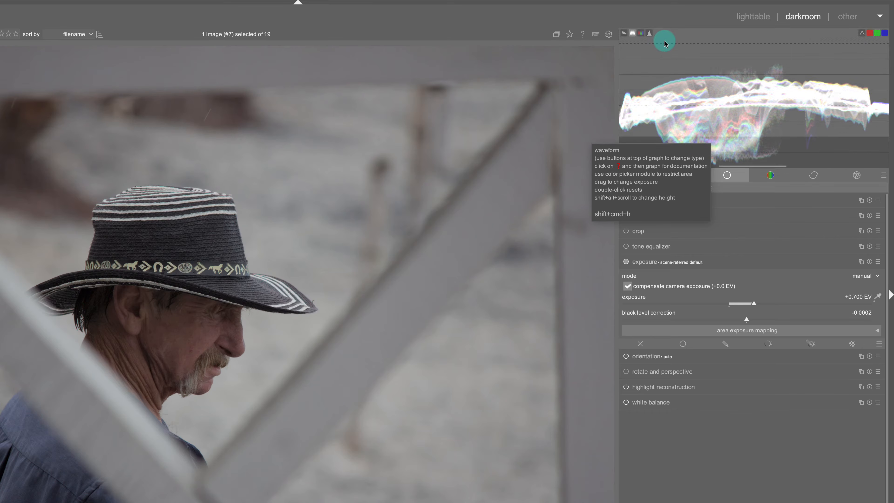
pyautogui.click(650, 33)
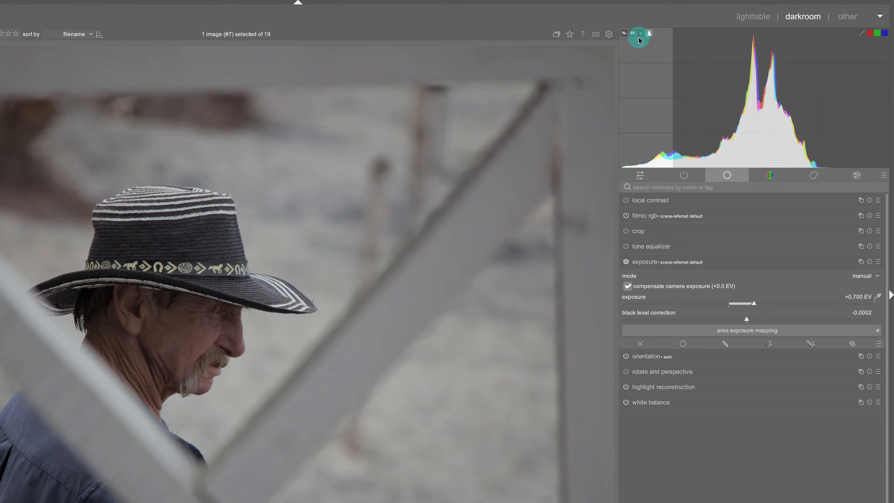
pyautogui.click(633, 33)
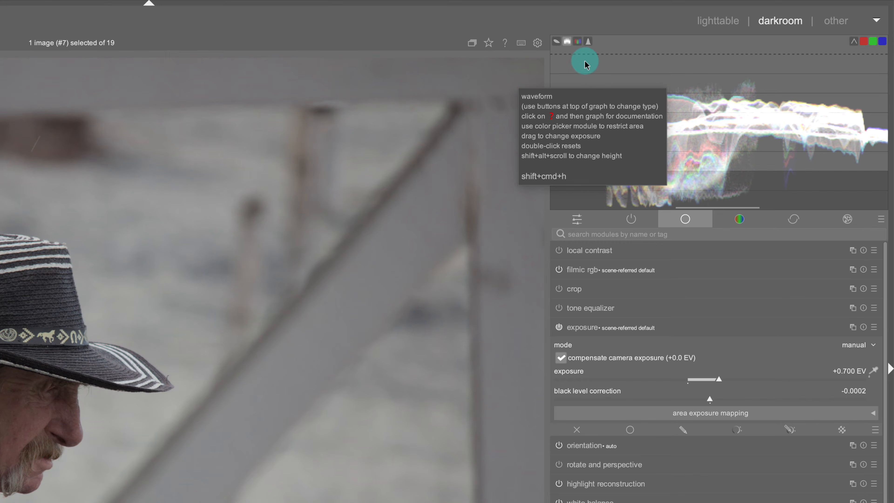
# Examine the hat photo's histogram in logarithmic scale and return it to linear scale
pyautogui.click(589, 43)
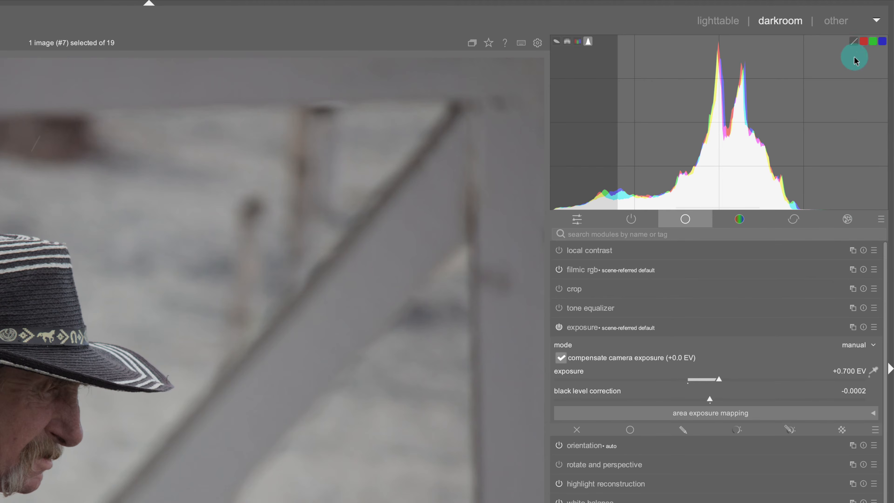
pyautogui.click(853, 45)
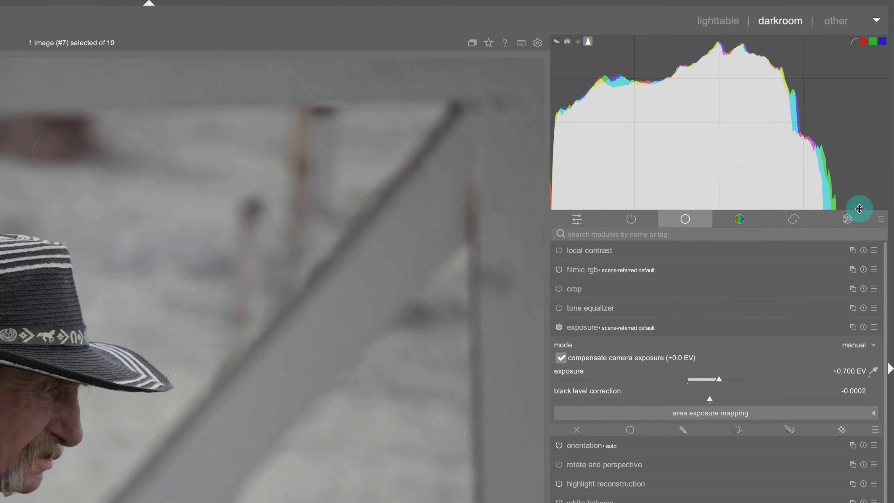
pyautogui.click(854, 45)
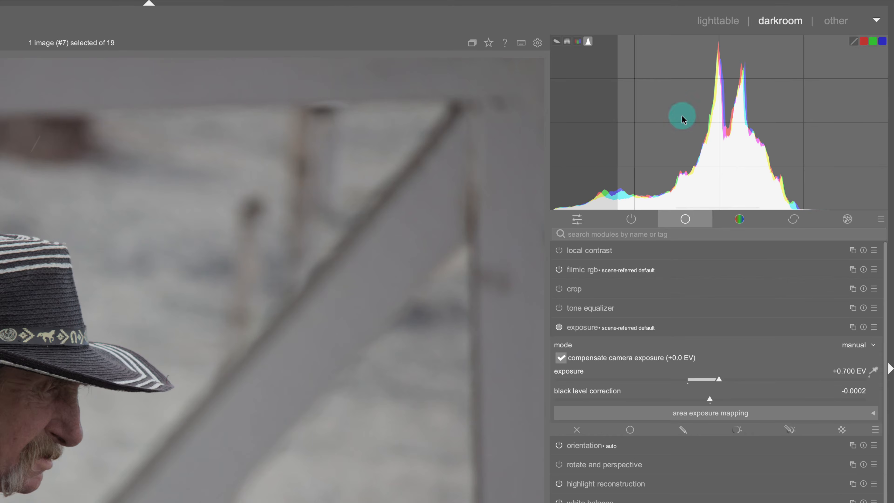
# Using the waveform, raise the hat photo's exposure to +1.750 EV and set the black level correction to +0.0008
pyautogui.click(568, 42)
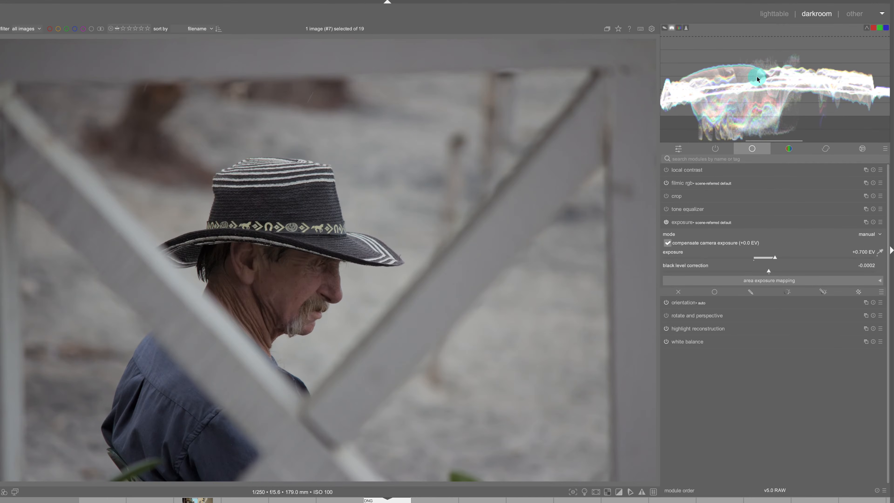
pyautogui.moveTo(758, 79); pyautogui.dragTo(758, 43)
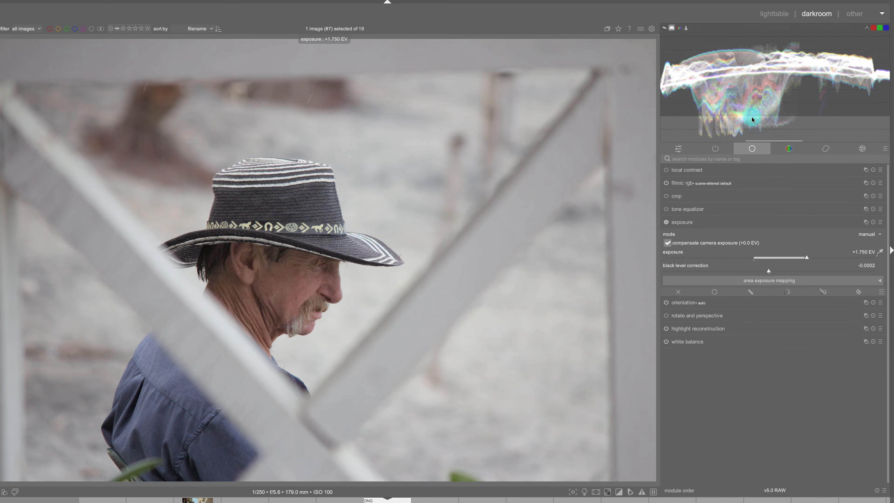
pyautogui.moveTo(752, 125); pyautogui.dragTo(753, 127)
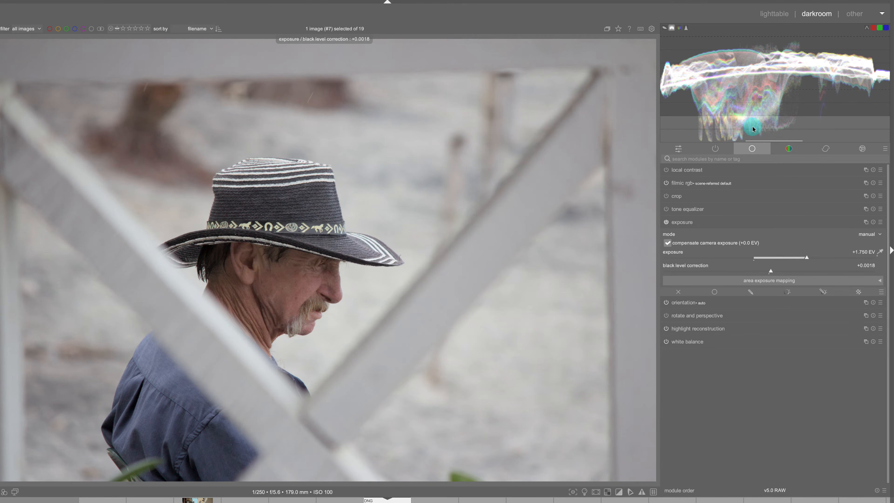
pyautogui.scroll(-1, 754, 129)
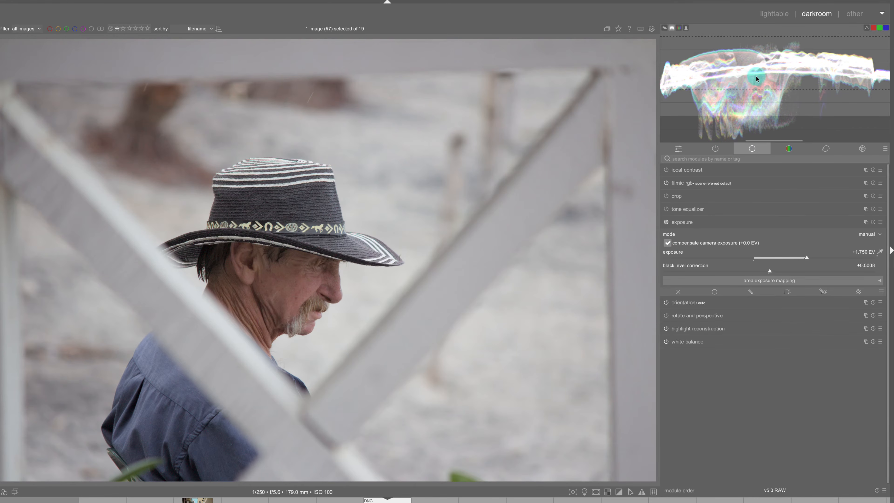
# Check the brightened photo's highlights in the histogram using both logarithmic and linear scales
pyautogui.click(685, 27)
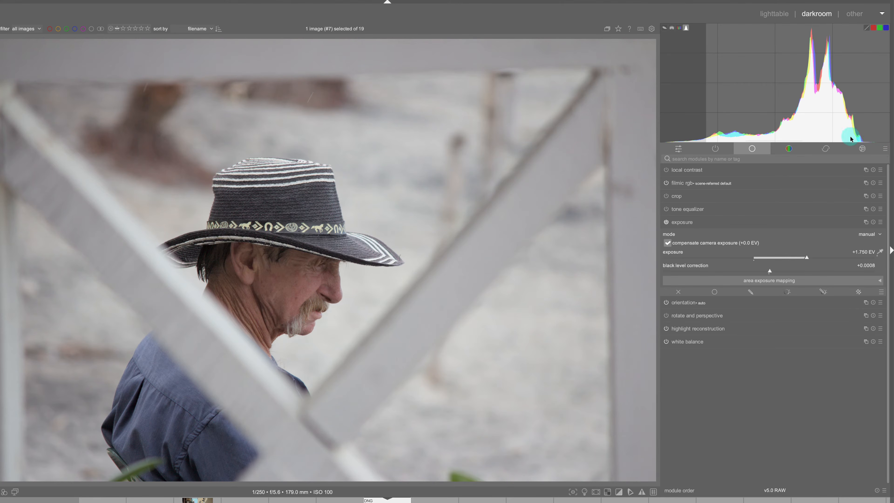
pyautogui.click(868, 29)
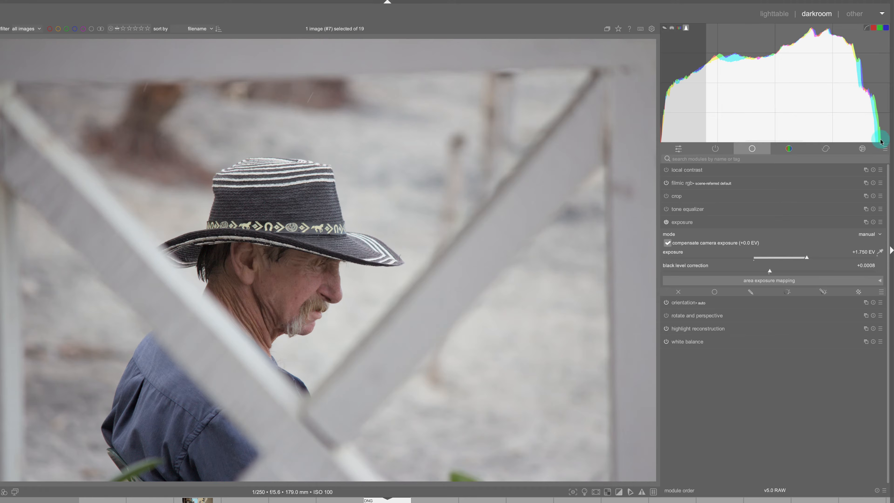
pyautogui.click(868, 29)
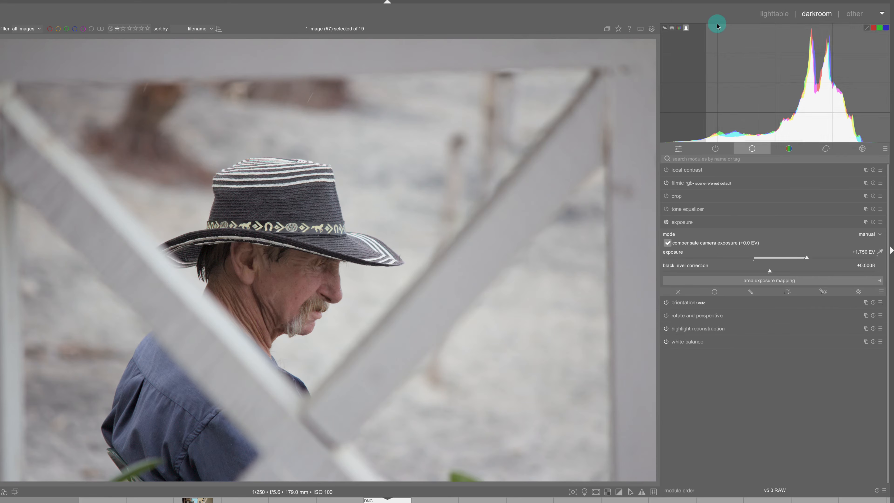
# Raise the exposure further to +2.300 EV directly in the waveform
pyautogui.click(673, 29)
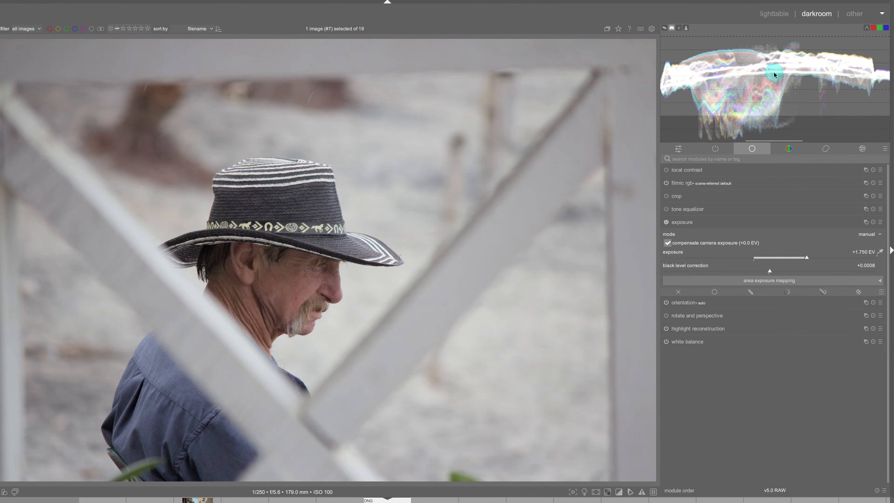
pyautogui.moveTo(774, 72); pyautogui.dragTo(772, 35)
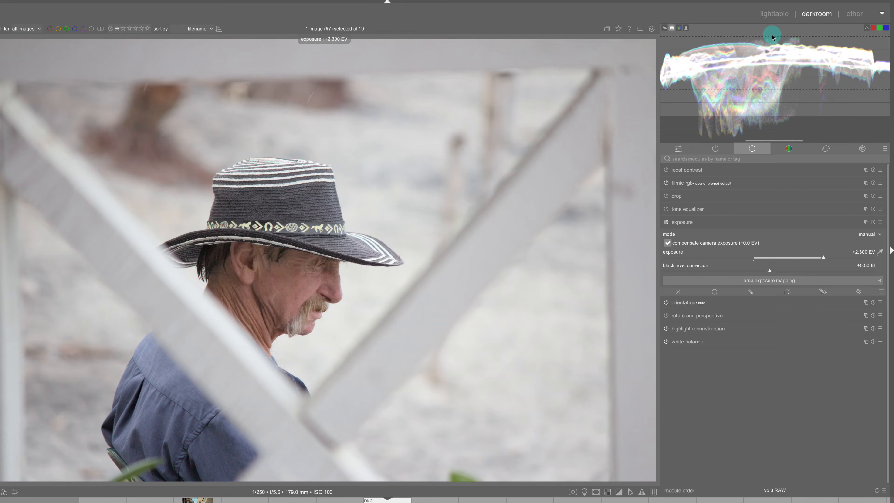
# Enable local contrast and raise its highlights to 64%
pyautogui.click(697, 171)
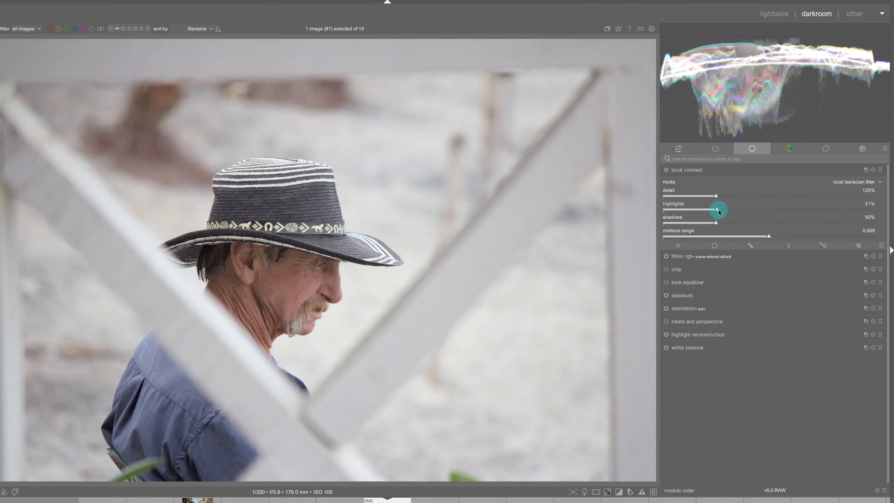
pyautogui.moveTo(719, 211); pyautogui.dragTo(732, 211)
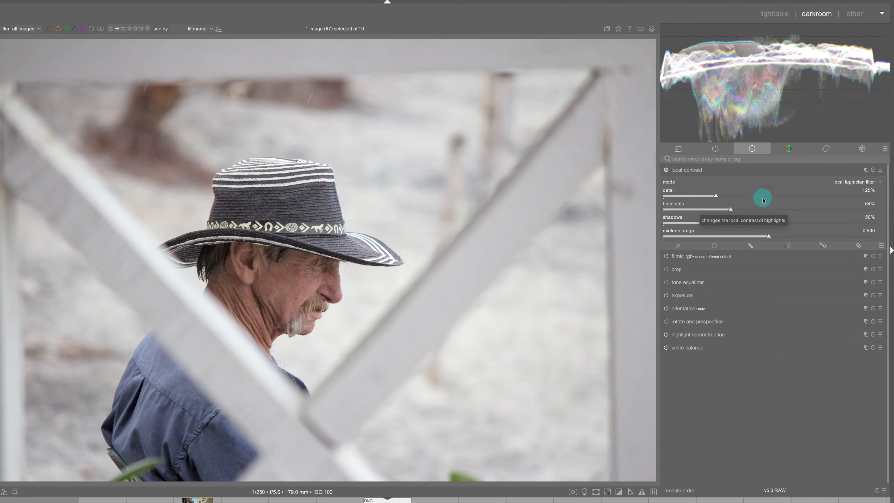
# Compare the hat photo's tones in the linear and logarithmic histogram, the waveform and the RGB parade
pyautogui.click(686, 27)
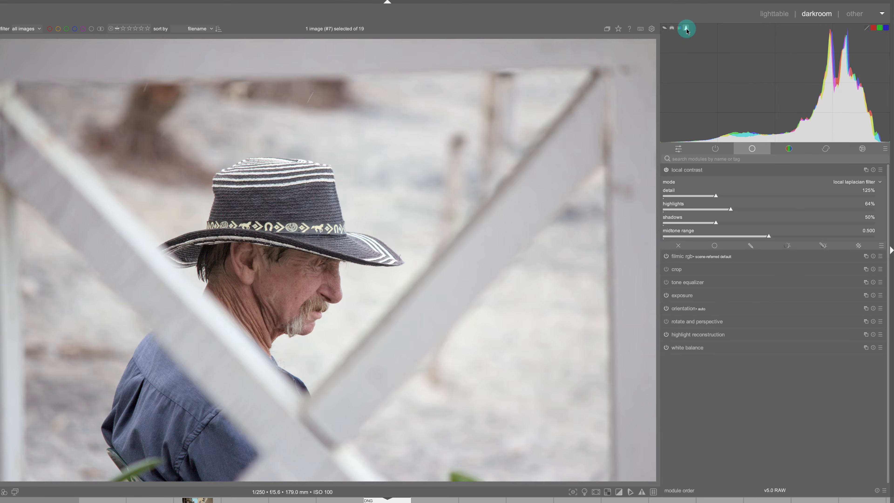
pyautogui.click(867, 32)
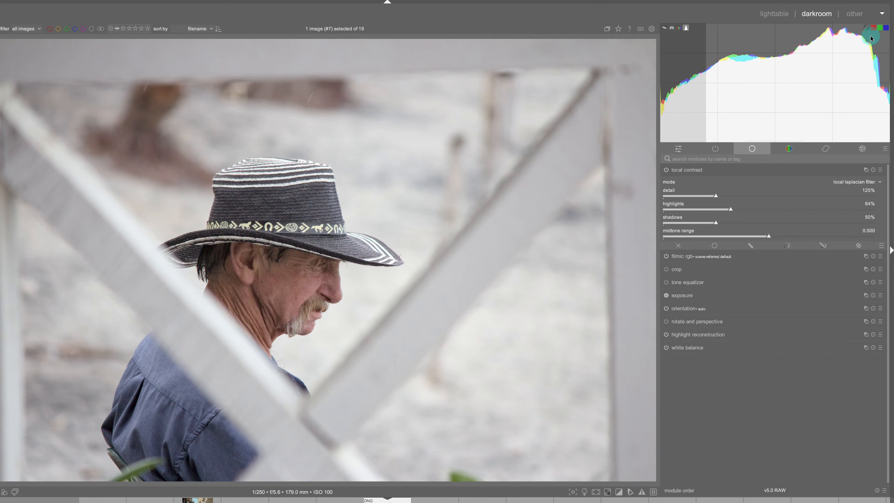
pyautogui.click(866, 28)
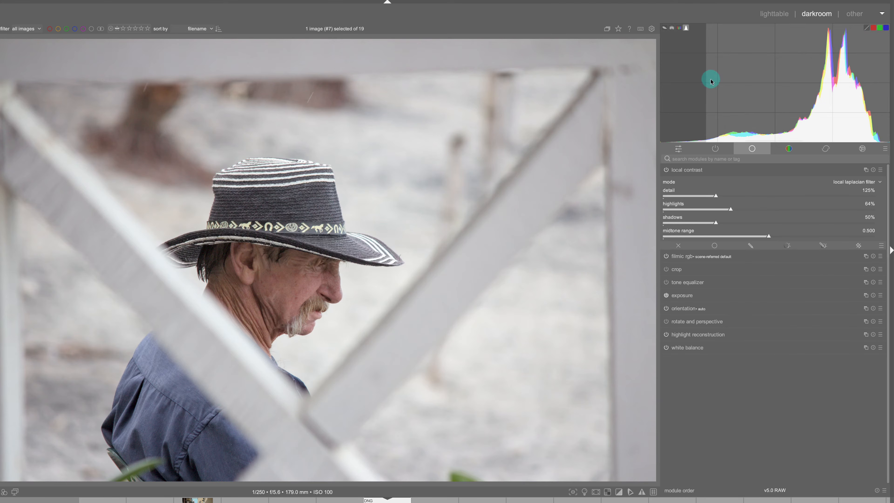
pyautogui.click(672, 31)
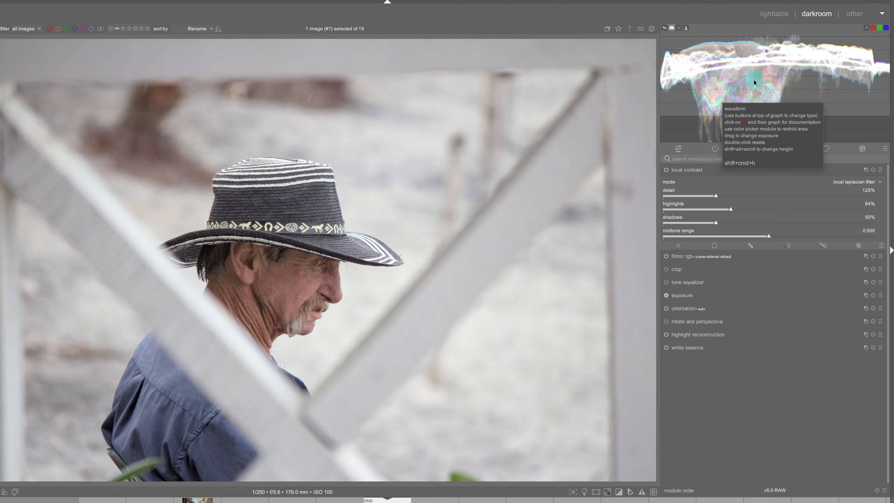
pyautogui.click(678, 29)
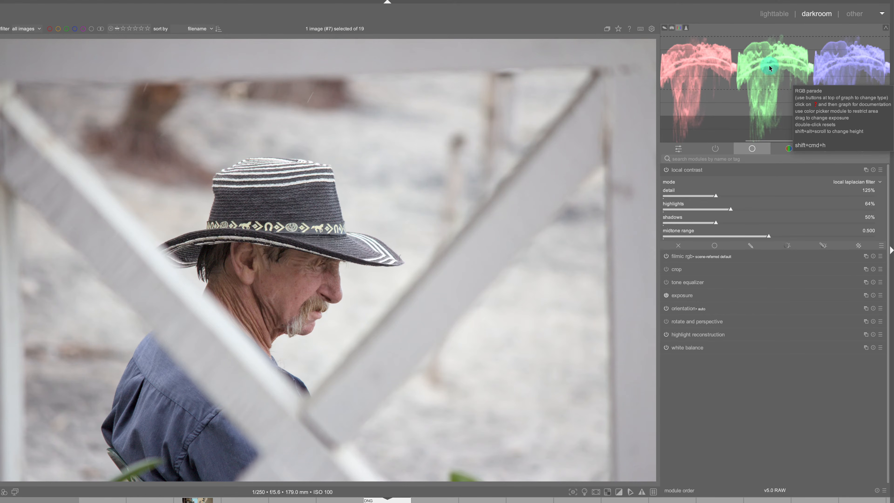
pyautogui.click(672, 28)
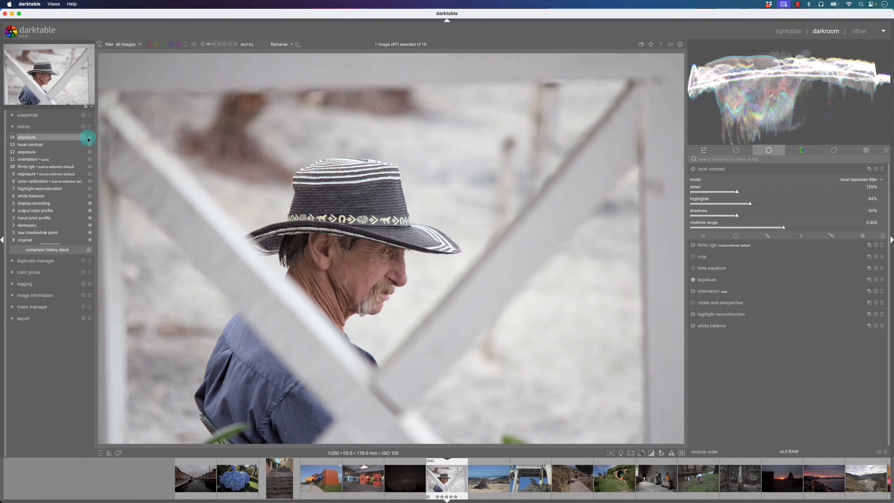
# Clear the hat photo's edit history and compare the unedited image in the histogram and the waveform
pyautogui.click(83, 128)
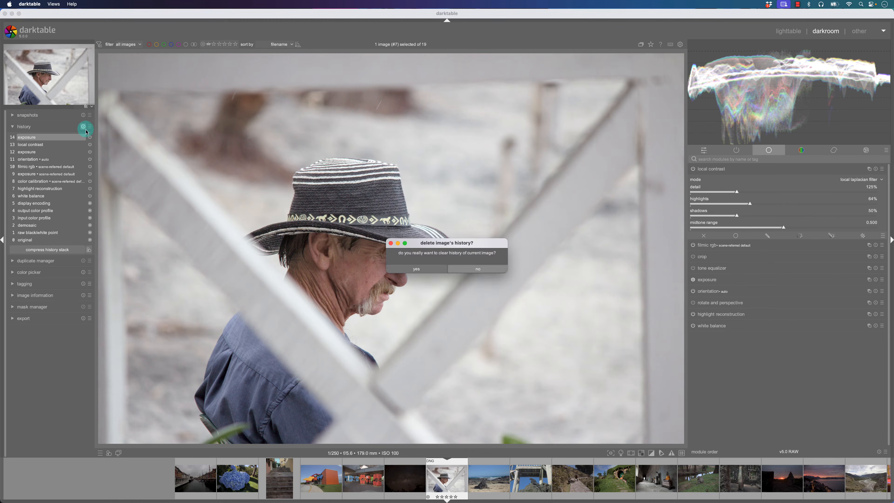
pyautogui.click(490, 269)
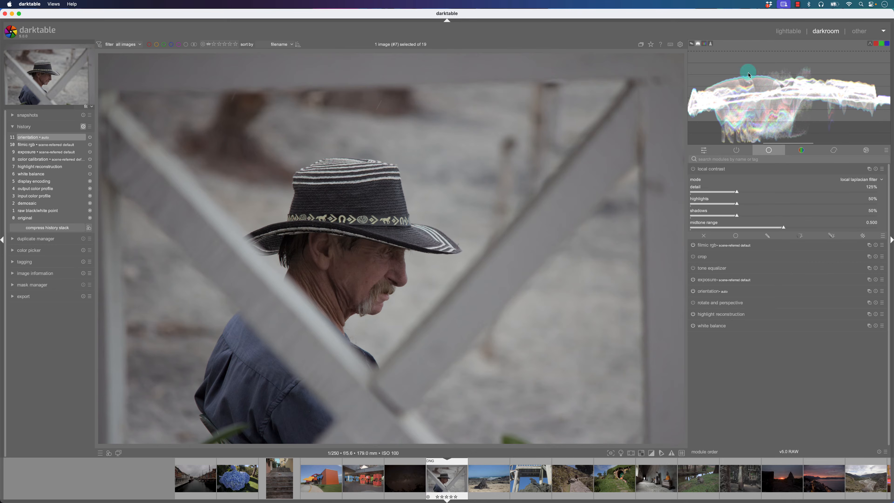
pyautogui.click(708, 43)
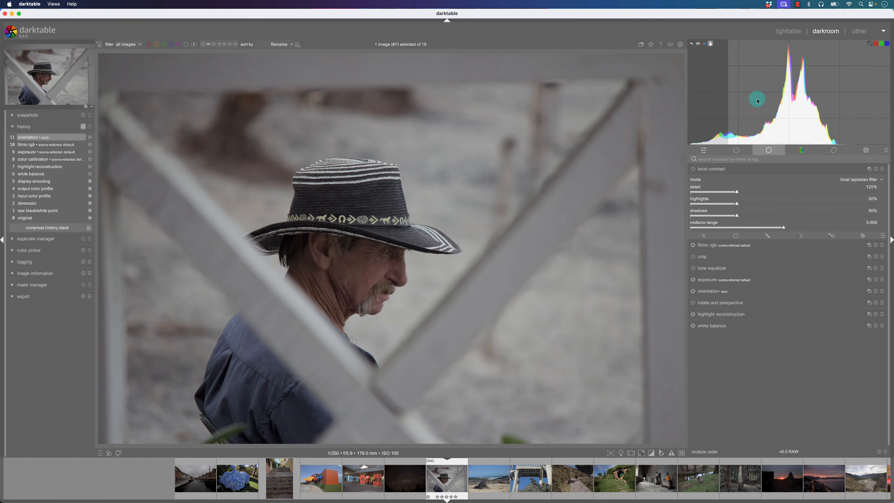
pyautogui.click(699, 45)
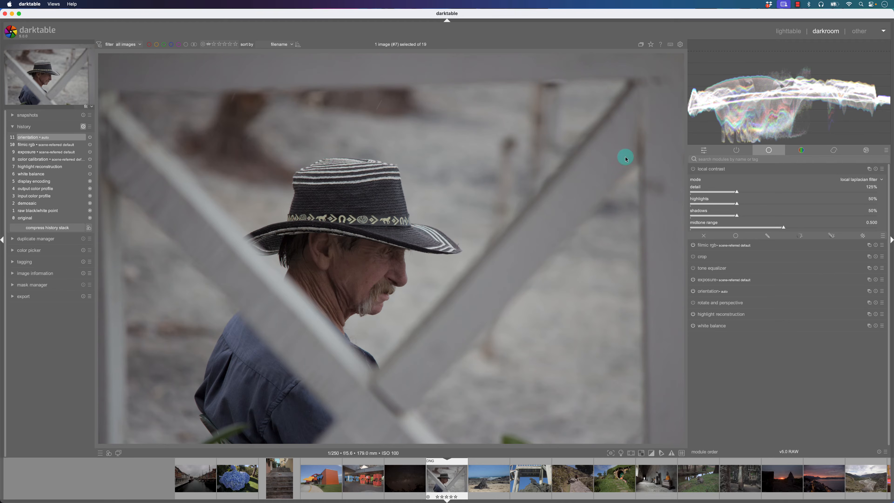
# Open the temple sunset photo and crop away the dark stone block along its left side
pyautogui.click(788, 482)
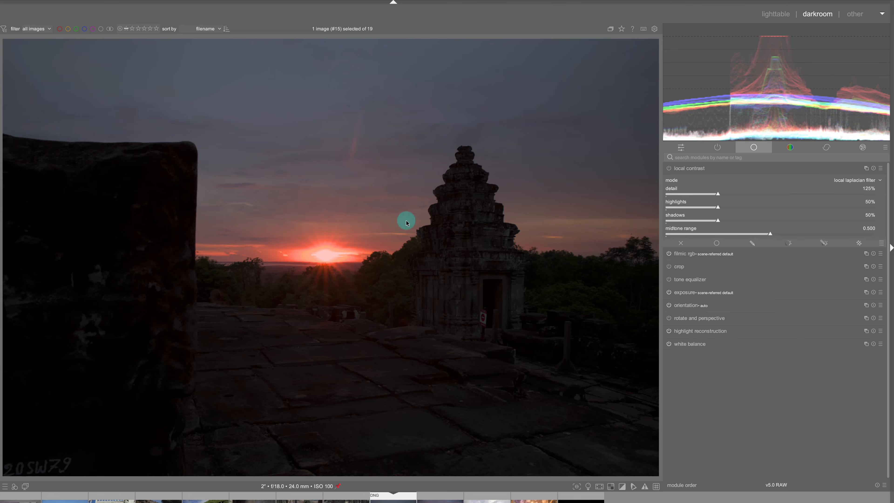
pyautogui.click(688, 267)
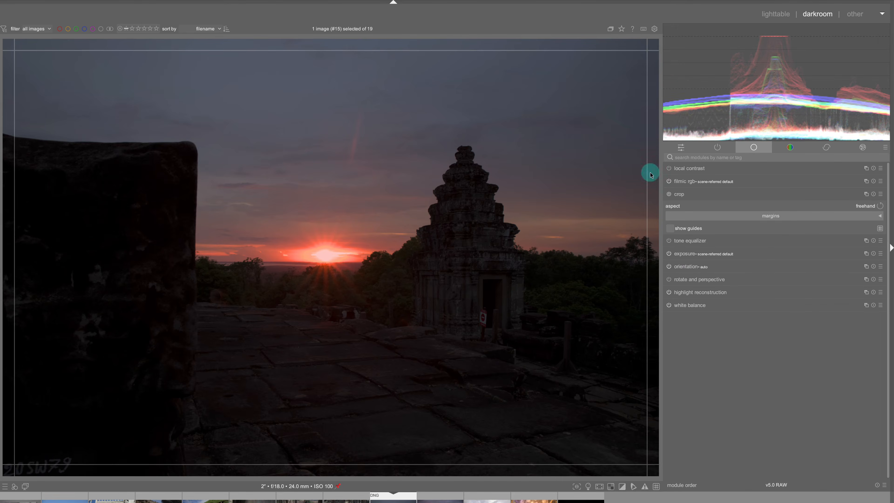
pyautogui.moveTo(12, 245); pyautogui.dragTo(207, 248)
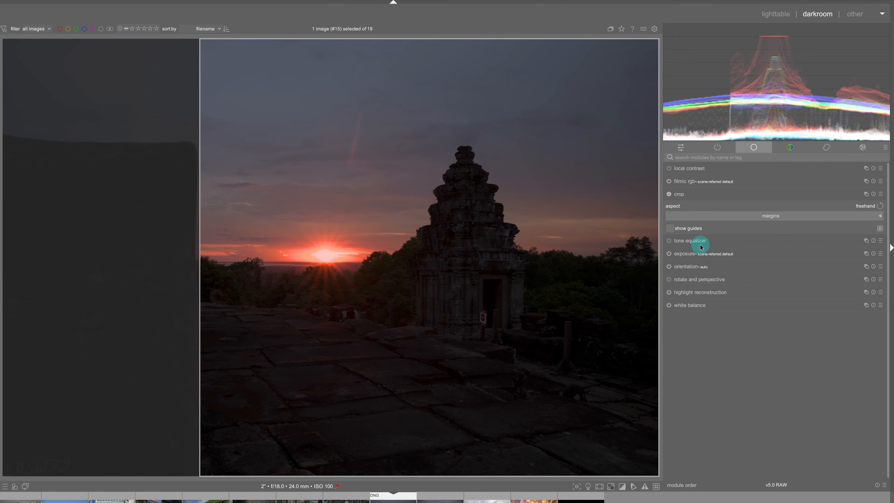
# Open the exposure settings and examine the cropped sunset photo's histogram in linear and logarithmic scales
pyautogui.click(679, 254)
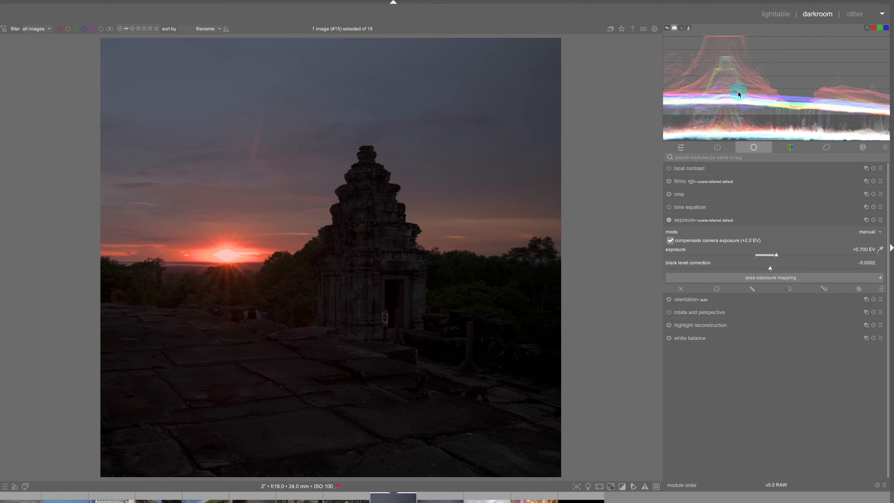
pyautogui.click(689, 27)
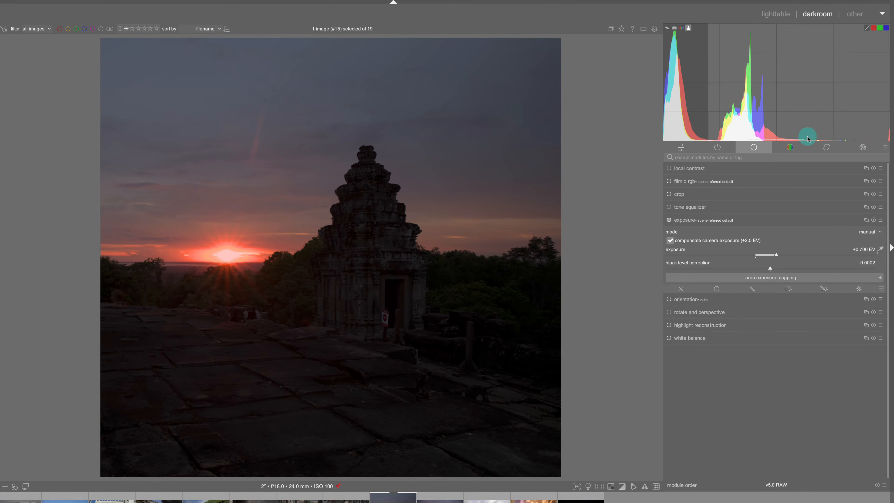
pyautogui.click(868, 29)
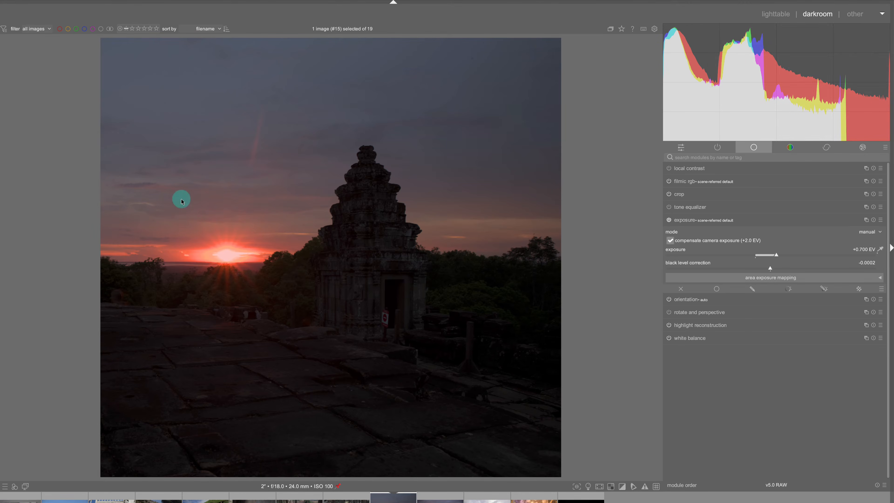
pyautogui.click(868, 28)
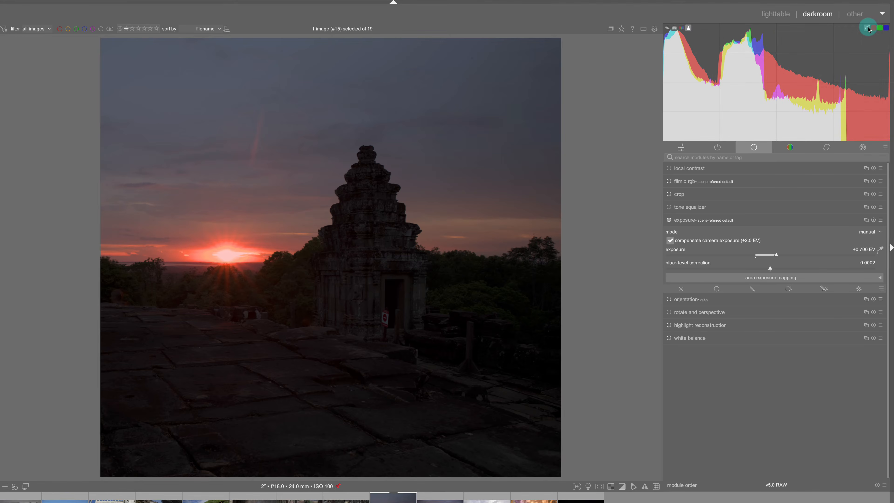
# Using the waveform, set the temple photo's exposure to +0.500 EV and its black level correction to +0.0068
pyautogui.click(675, 29)
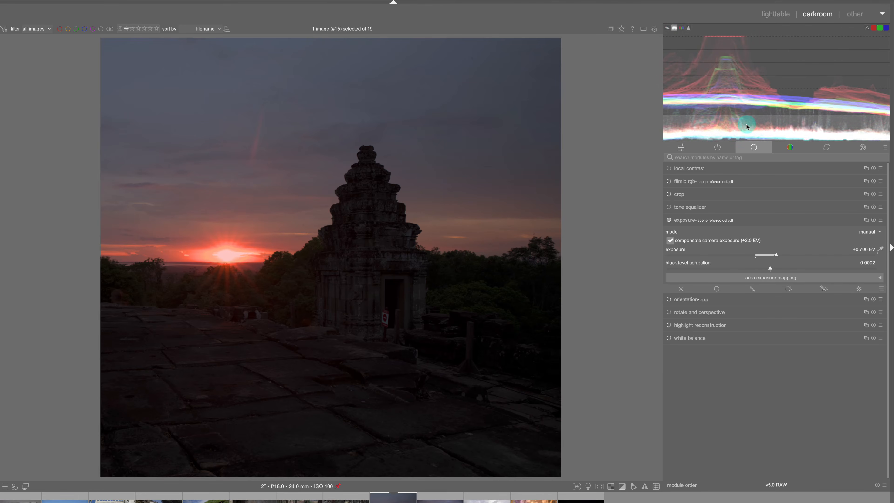
pyautogui.moveTo(747, 124)
pyautogui.mouseDown()
pyautogui.moveTo(747, 105)
pyautogui.moveTo(758, 133)
pyautogui.mouseUp()
pyautogui.moveTo(746, 88); pyautogui.dragTo(764, 84)
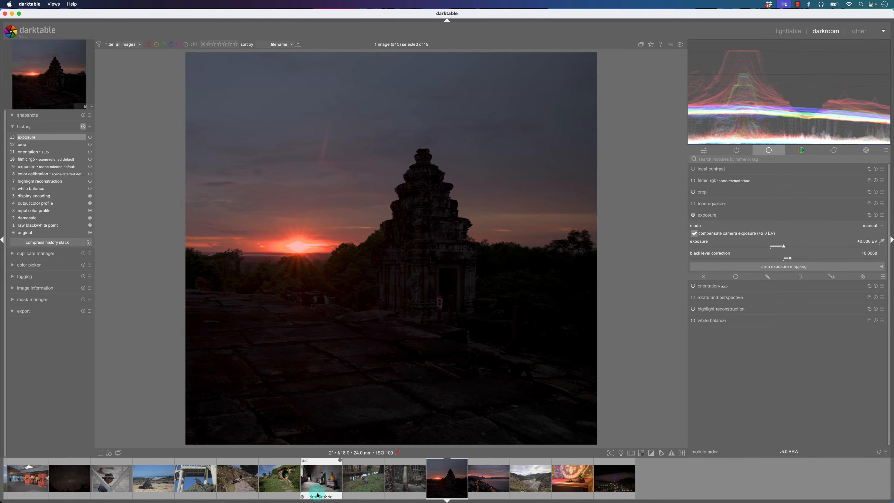
# Open the Buddha statue corridor photo and match its bright doorway and shadows to the waveform
pyautogui.click(314, 481)
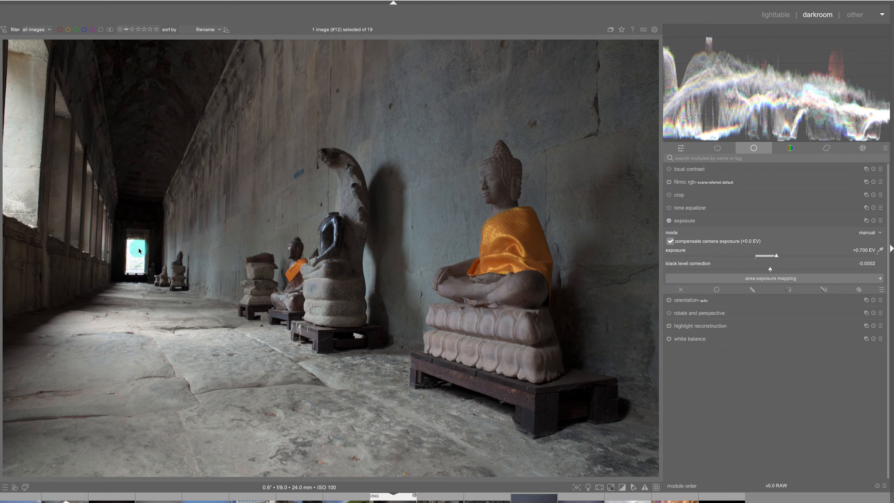
pyautogui.moveTo(687, 77)
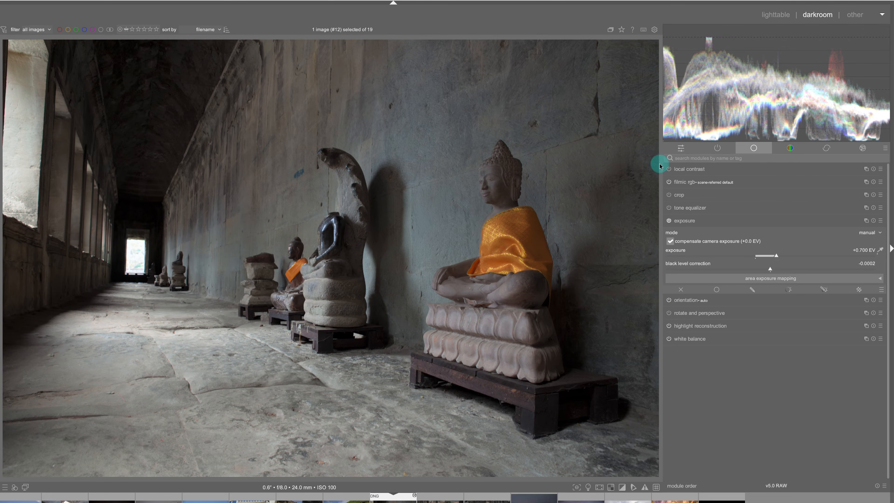
pyautogui.moveTo(711, 137)
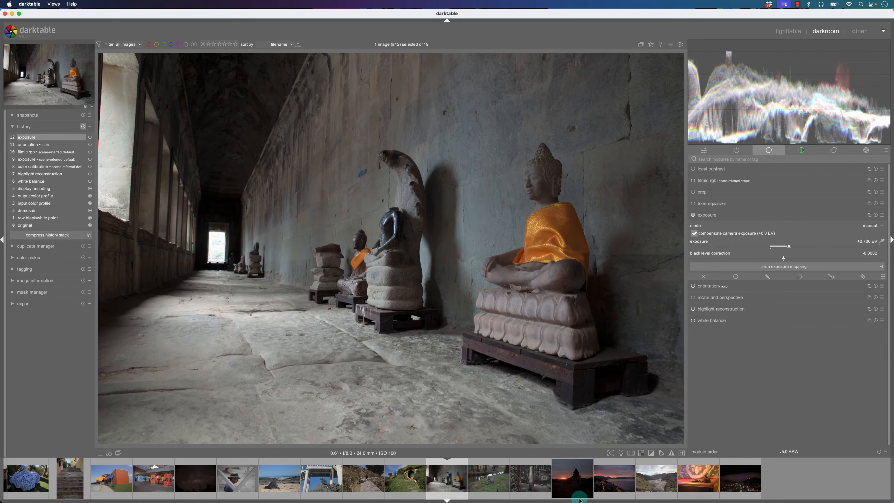
# Return to the temple sunset photo and examine its red channel by toggling it in the waveform and viewing the RGB parade
pyautogui.click(577, 493)
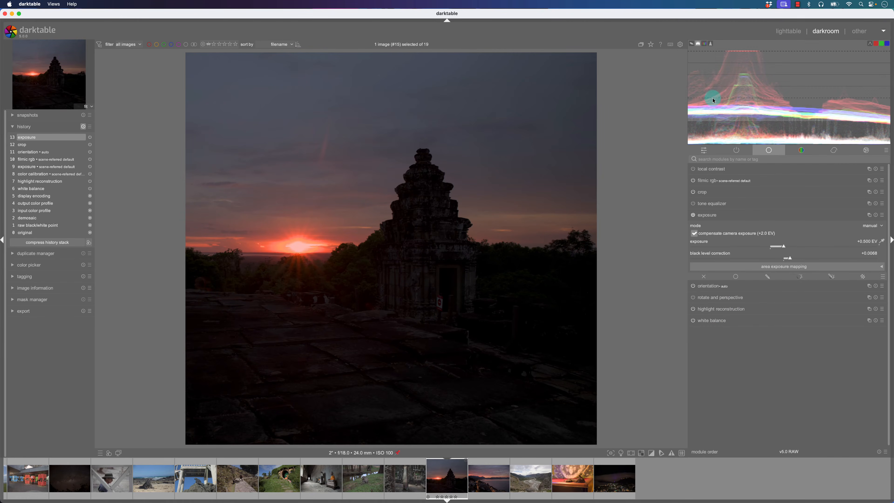
pyautogui.click(489, 473)
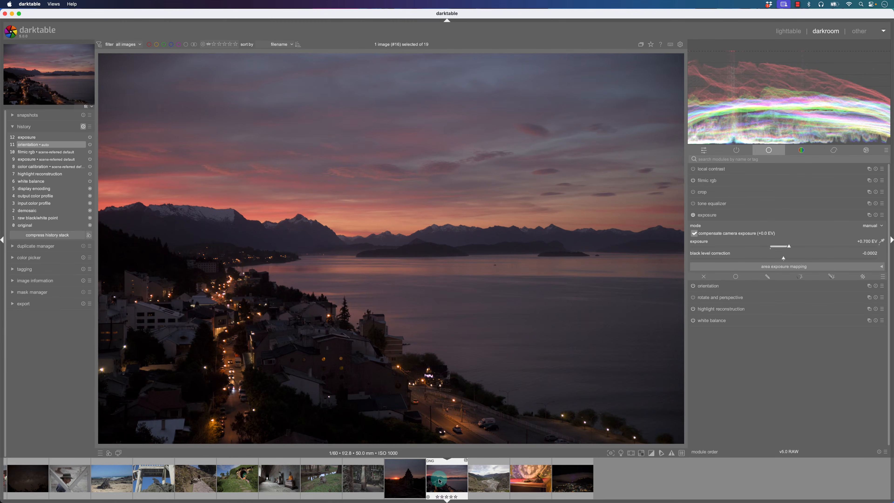
pyautogui.click(405, 479)
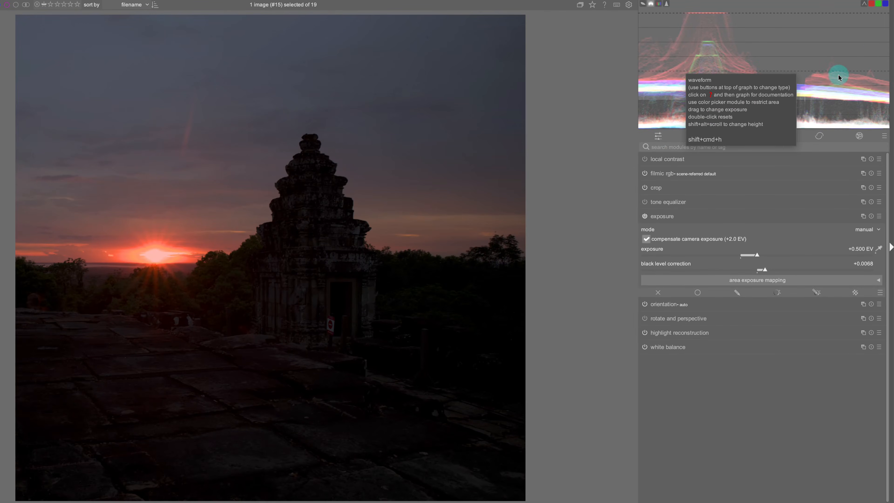
pyautogui.click(874, 6)
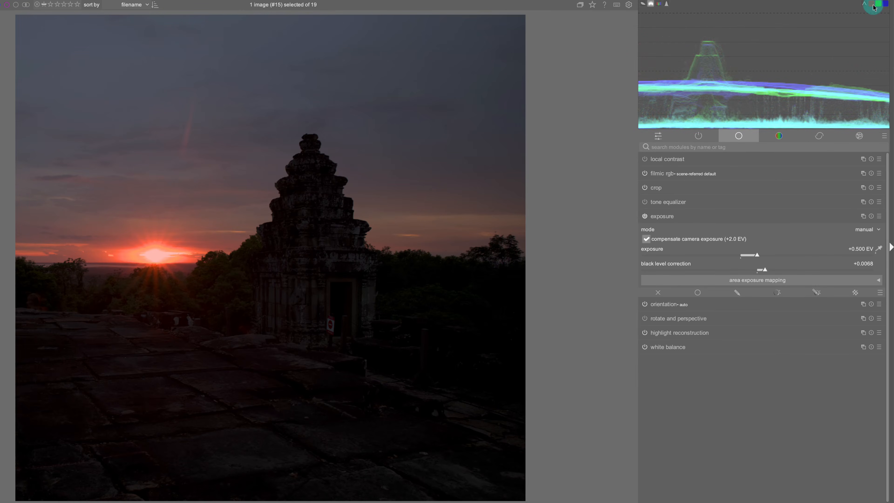
pyautogui.click(874, 5)
pyautogui.click(660, 8)
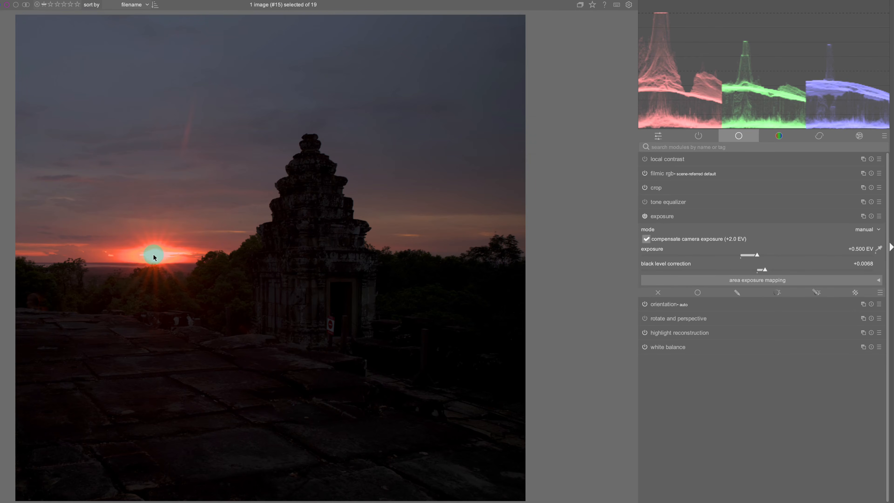
pyautogui.moveTo(653, 24)
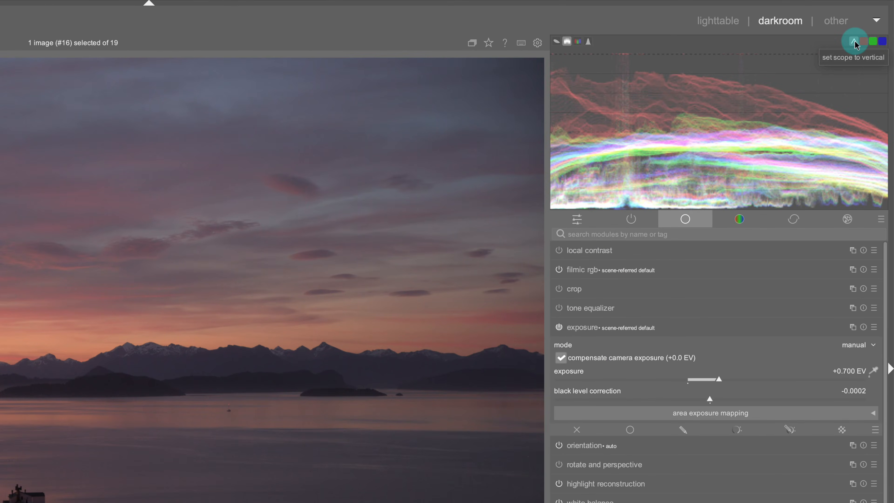
# Compare the lake sunset photo's waveform in vertical and horizontal orientation with its RGB parade
pyautogui.click(856, 42)
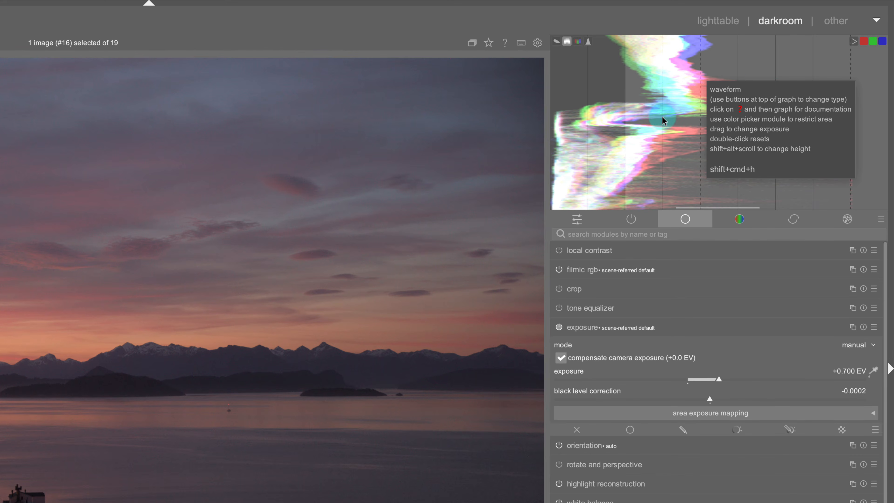
pyautogui.click(854, 42)
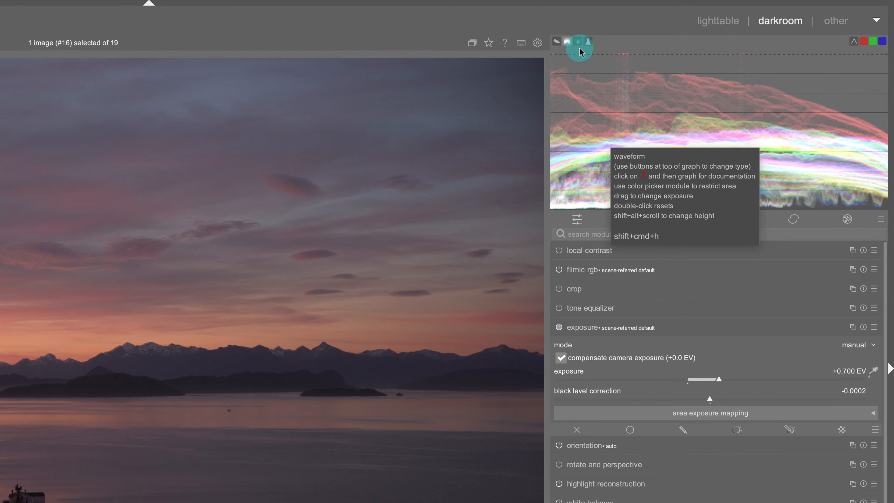
pyautogui.click(577, 41)
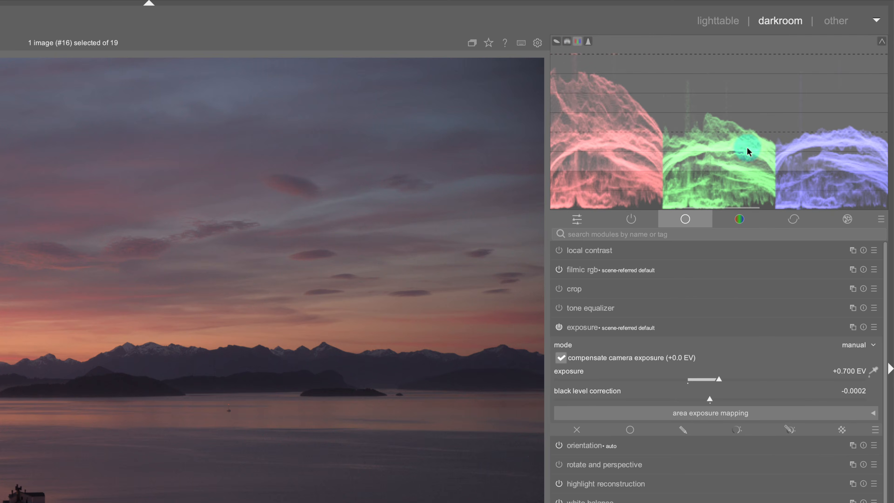
pyautogui.click(578, 41)
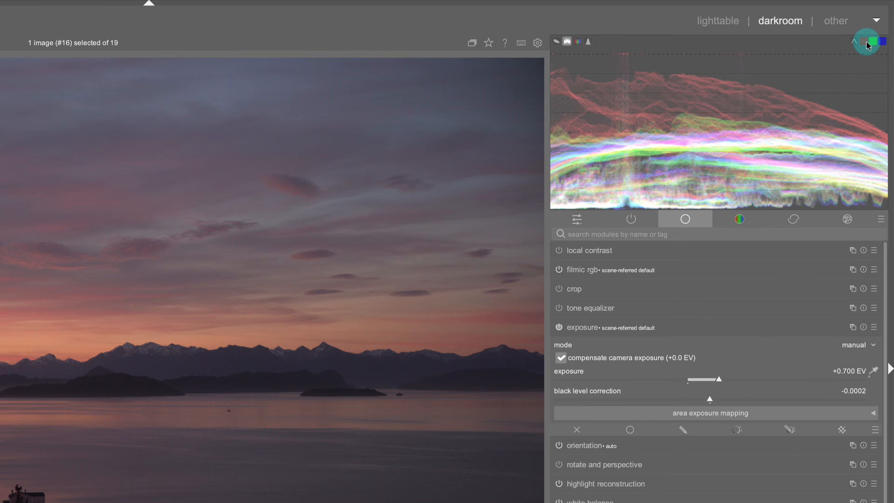
# Hide all waveform channels, inspect red and green individually, and restore the full RGB display for the lake photo
pyautogui.click(864, 41)
pyautogui.click(873, 41)
pyautogui.click(879, 43)
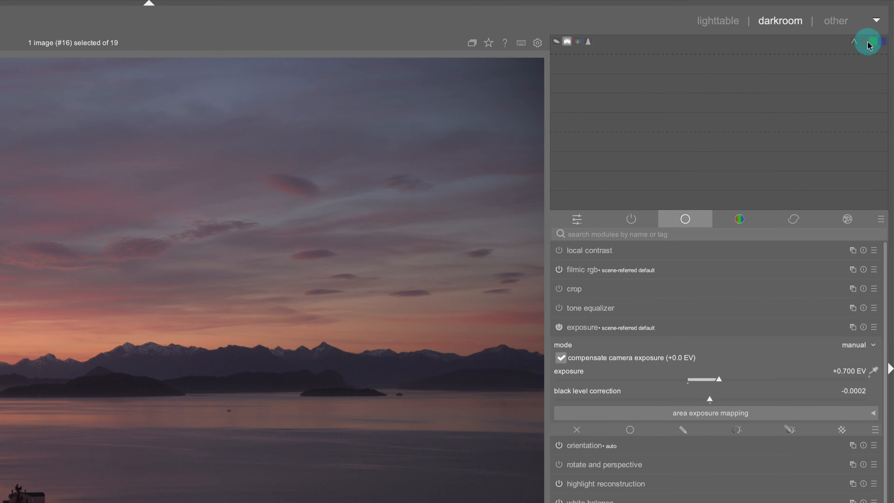
pyautogui.click(863, 41)
pyautogui.click(864, 42)
pyautogui.click(872, 41)
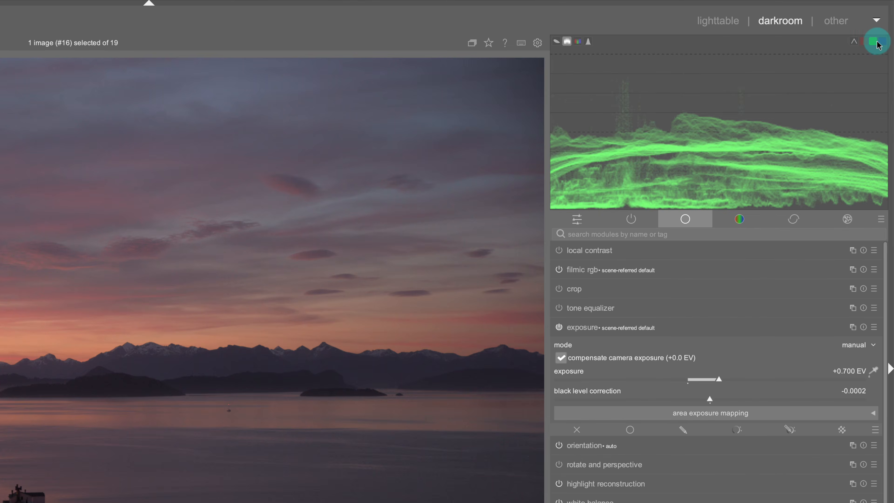
pyautogui.click(881, 41)
pyautogui.click(864, 41)
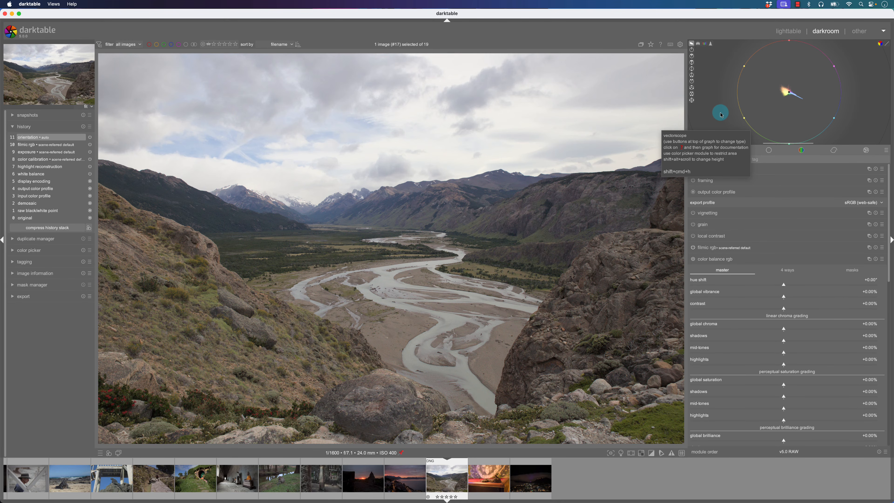
# Compare the river valley photo's histogram and waveform, and return to its vectorscope
pyautogui.click(711, 43)
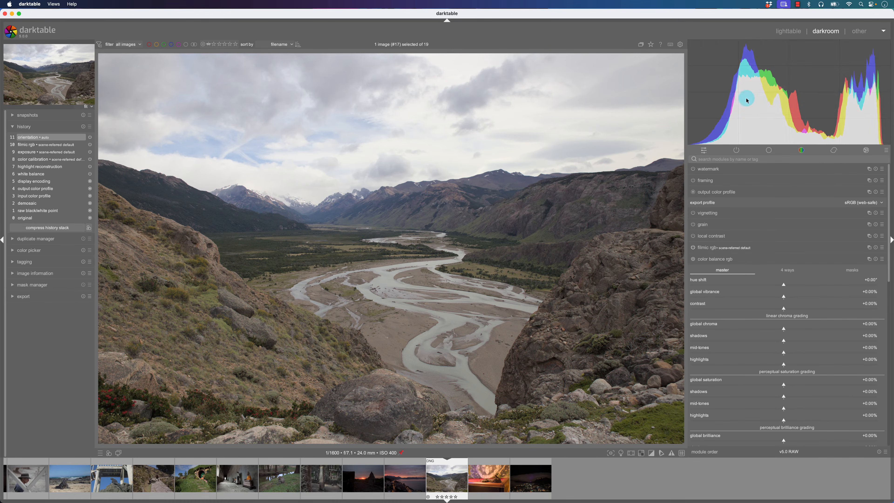
pyautogui.moveTo(747, 100)
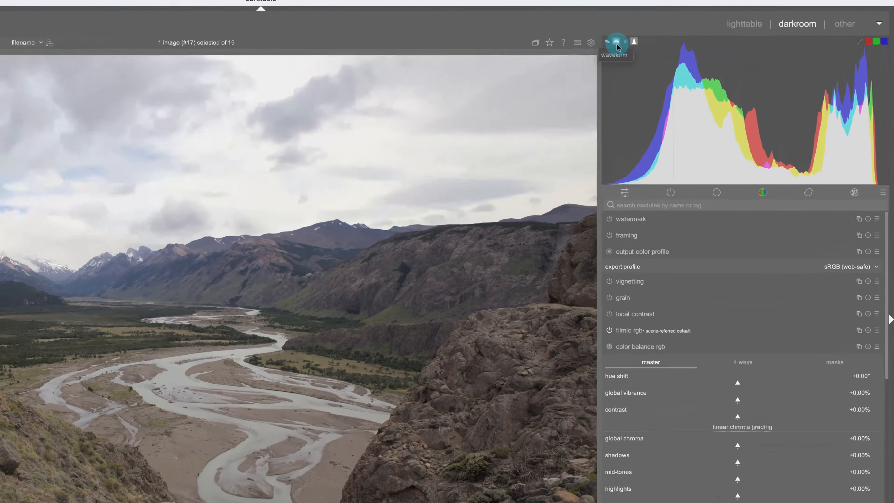
pyautogui.click(700, 46)
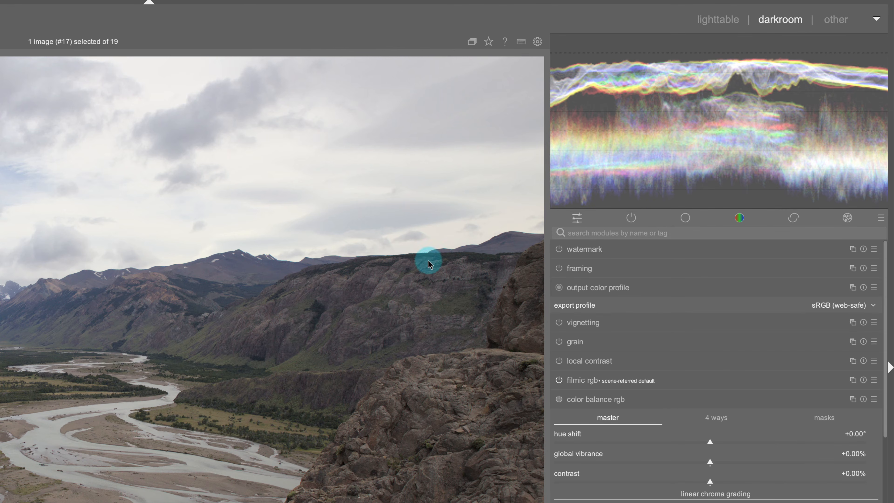
pyautogui.moveTo(610, 155)
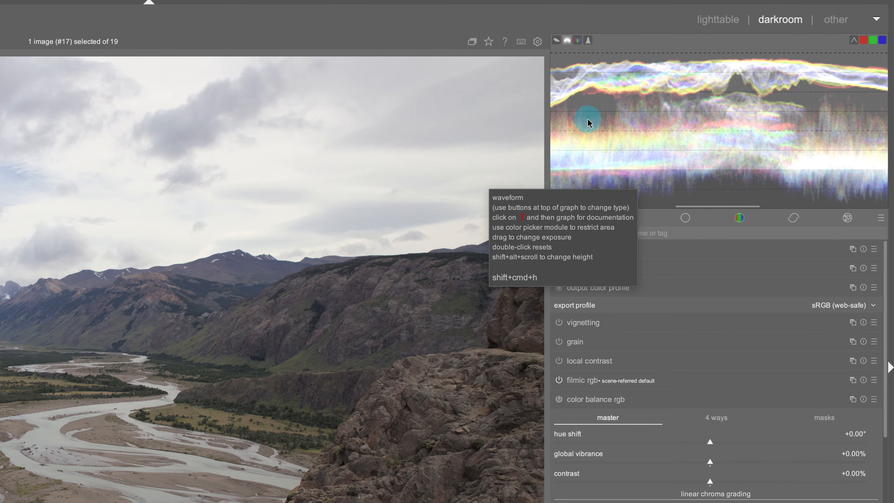
pyautogui.click(558, 40)
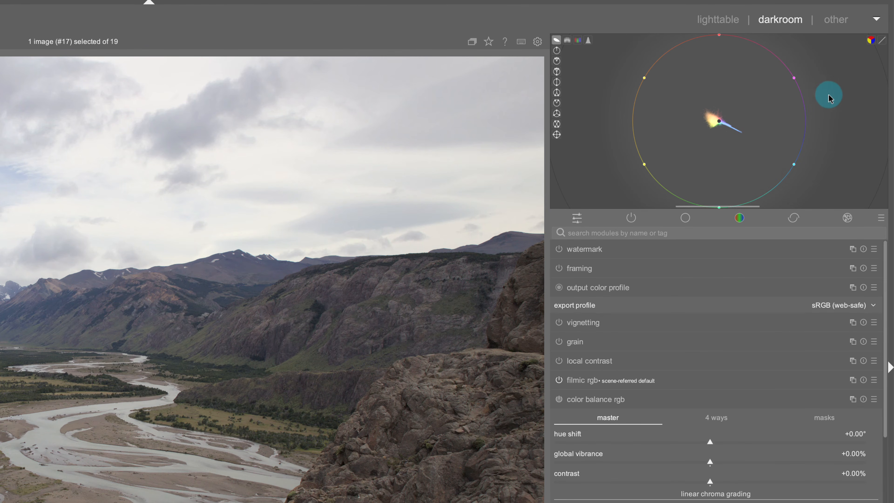
# Set the vectorscope to logarithmic scale and cycle its colour space through u*v*, JzAzBz and RYB, ending on RYB
pyautogui.click(884, 43)
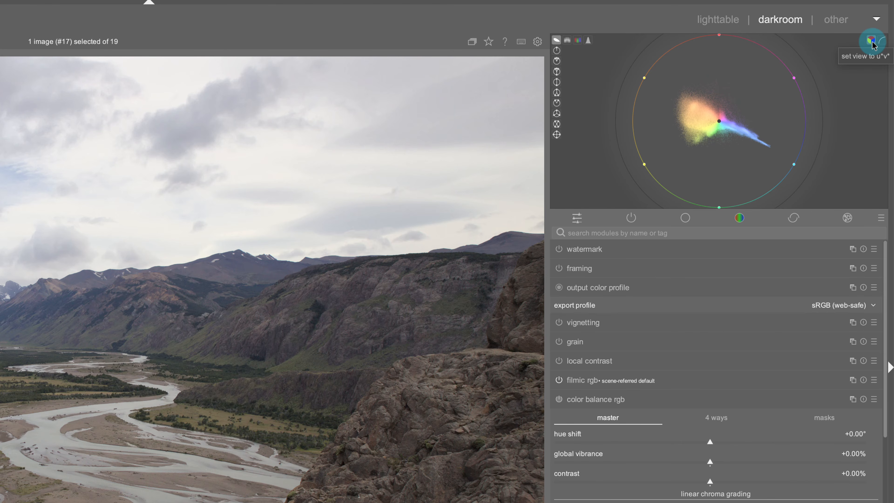
pyautogui.click(873, 42)
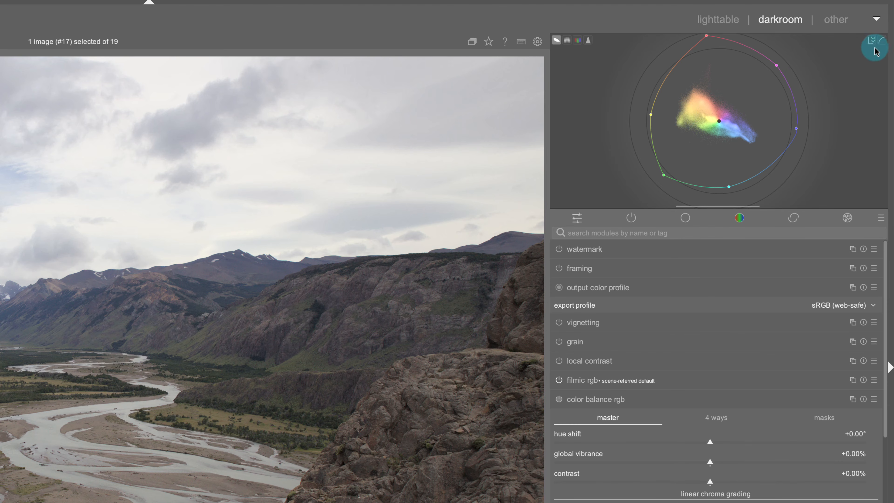
pyautogui.click(872, 41)
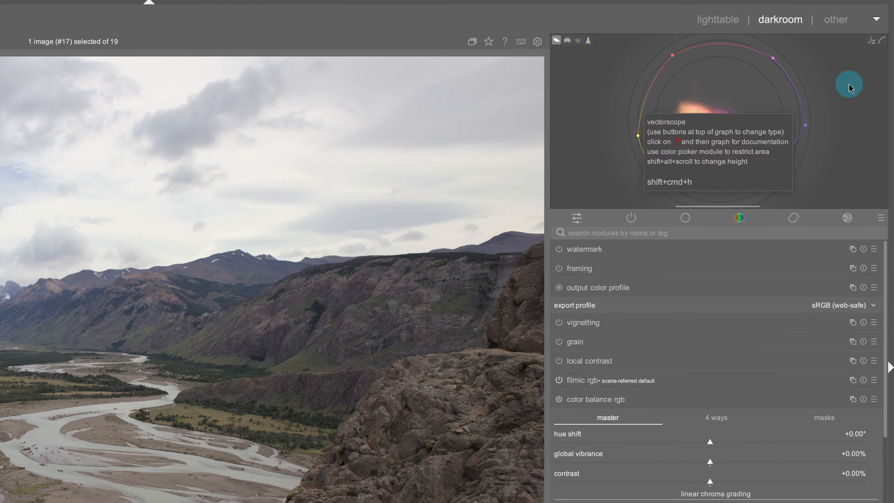
pyautogui.click(872, 40)
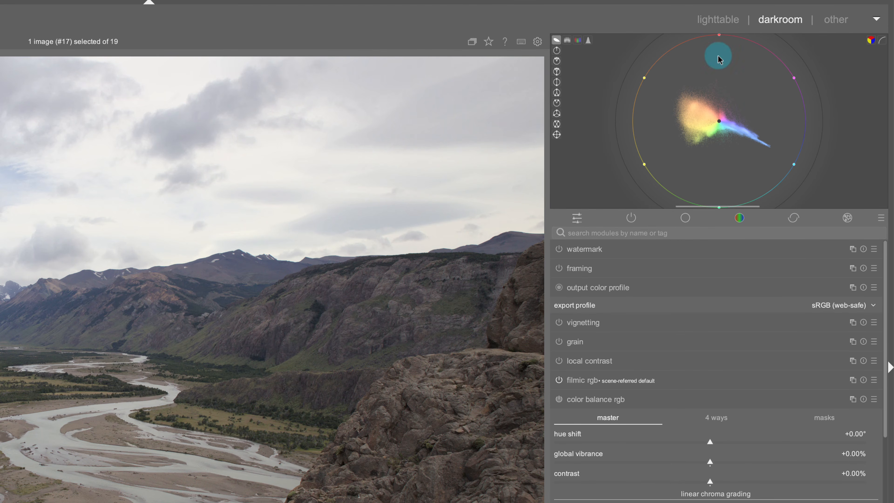
pyautogui.click(870, 41)
pyautogui.click(871, 41)
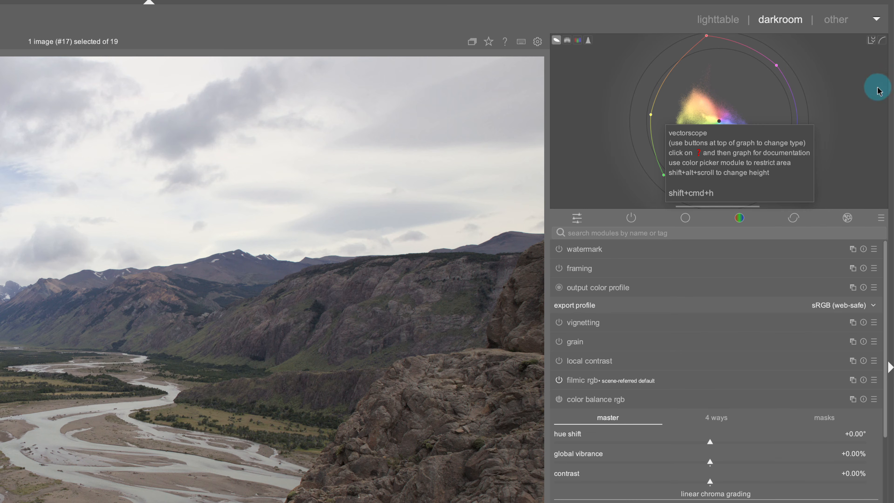
pyautogui.click(874, 43)
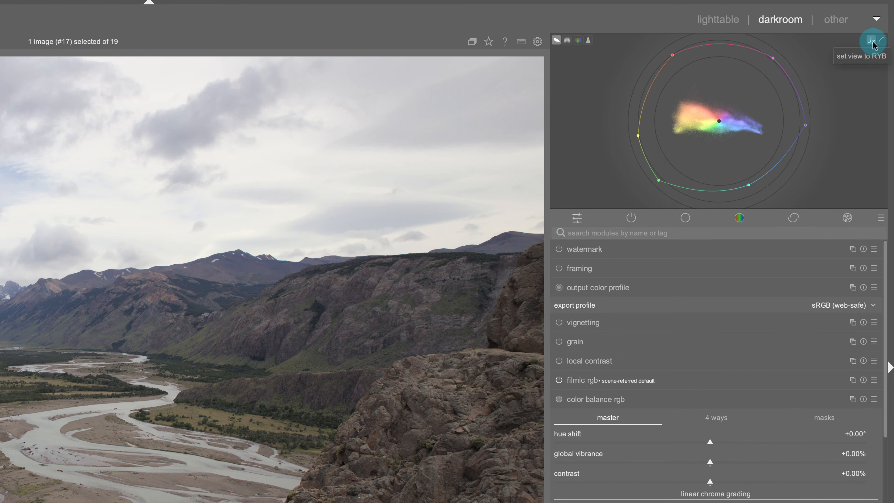
pyautogui.click(874, 43)
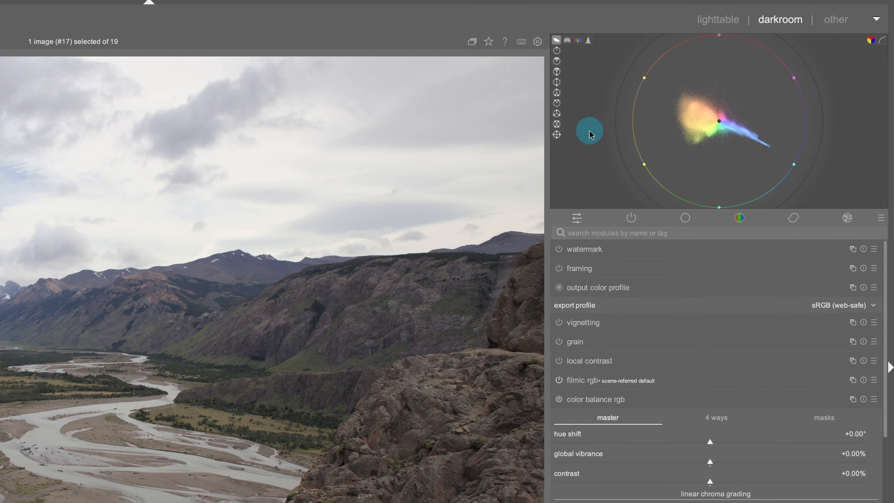
# Try the colour harmony guides on the RYB vectorscope and overlay the complementary one
pyautogui.click(558, 61)
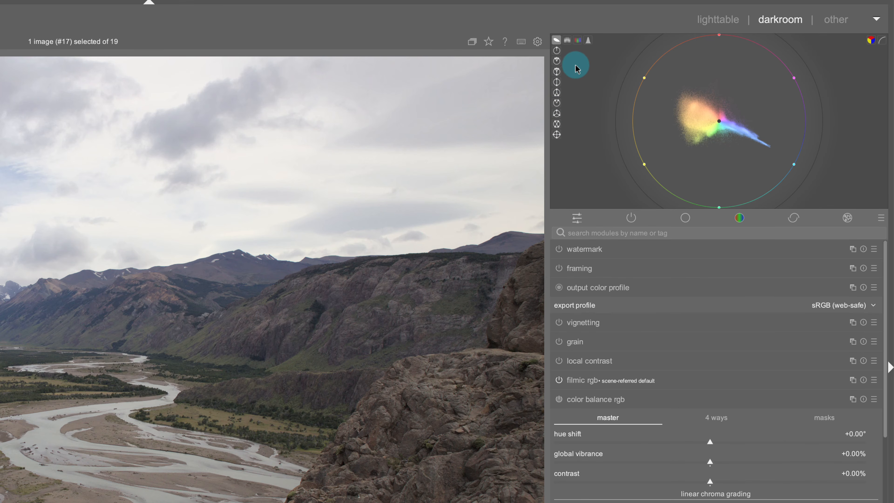
pyautogui.moveTo(576, 65)
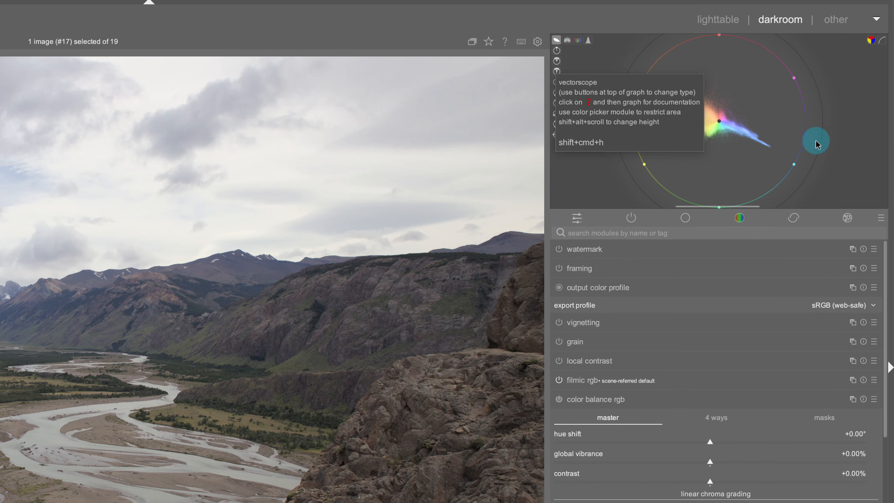
pyautogui.click(862, 148)
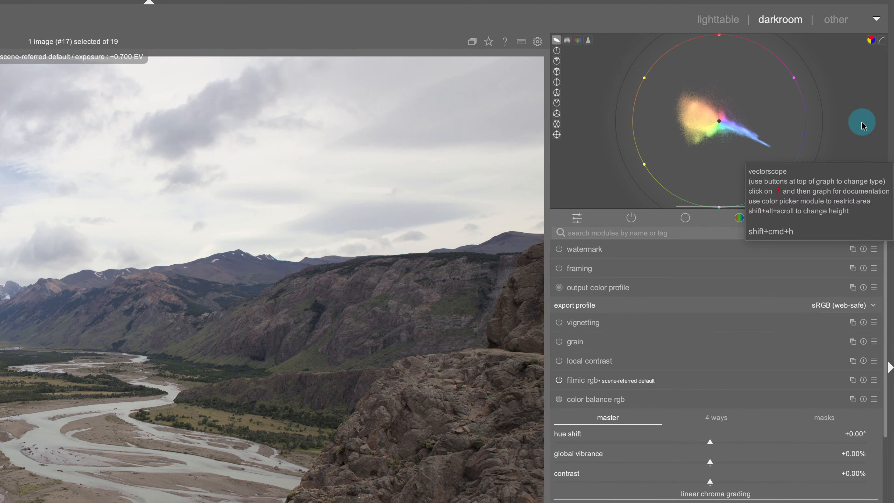
pyautogui.click(557, 72)
pyautogui.click(557, 82)
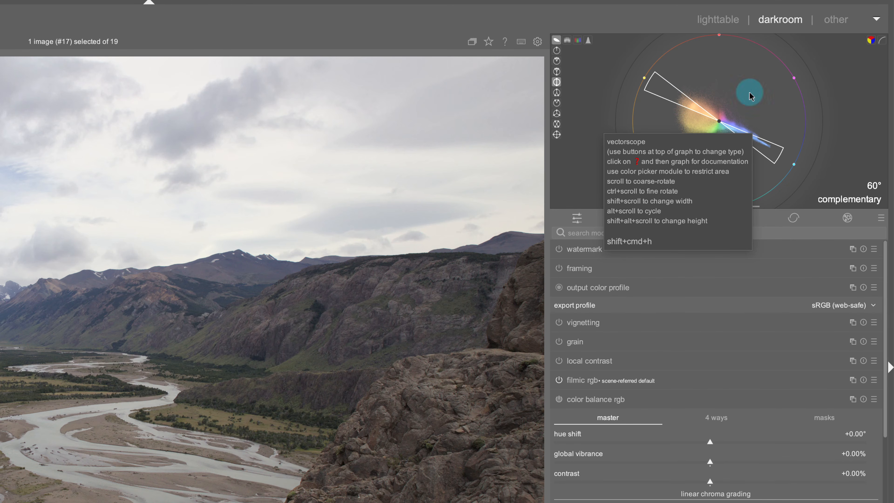
pyautogui.click(858, 111)
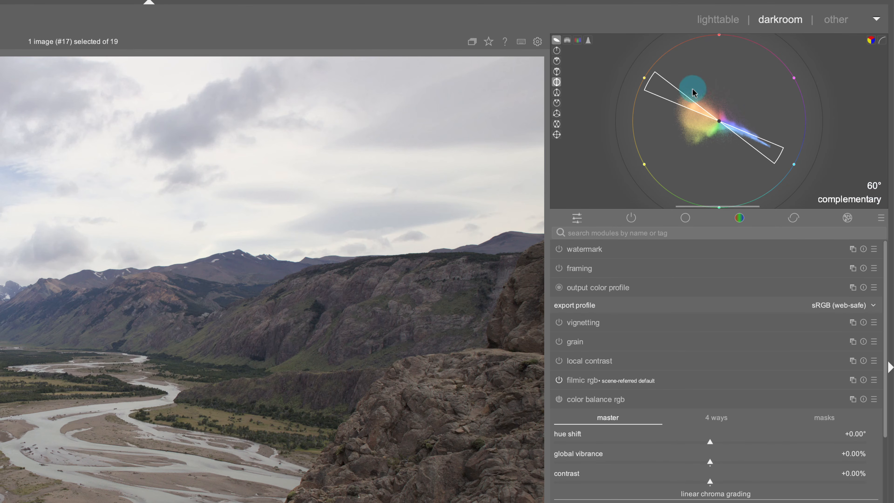
# Rotate the complementary guide around the vectorscope and bring it back to 60° along the orange and blue tones
pyautogui.click(652, 91)
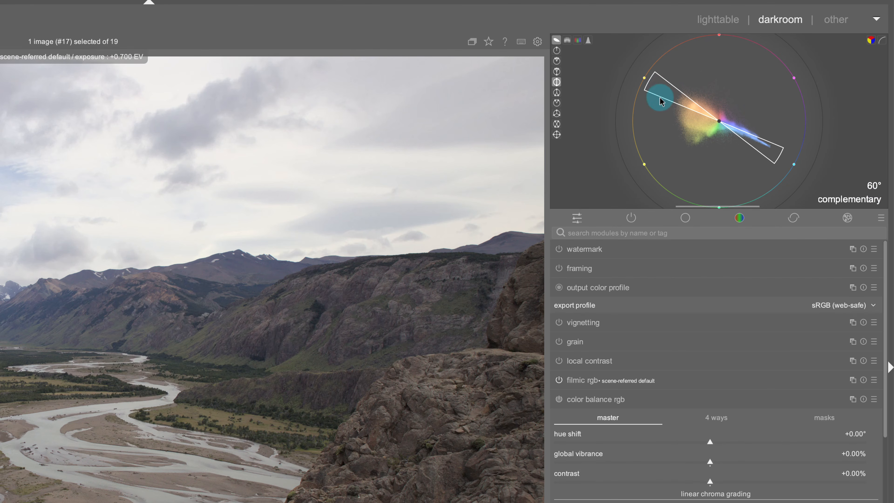
pyautogui.scroll(1, 664, 129)
pyautogui.scroll(-6, 666, 132)
pyautogui.scroll(10, 668, 132)
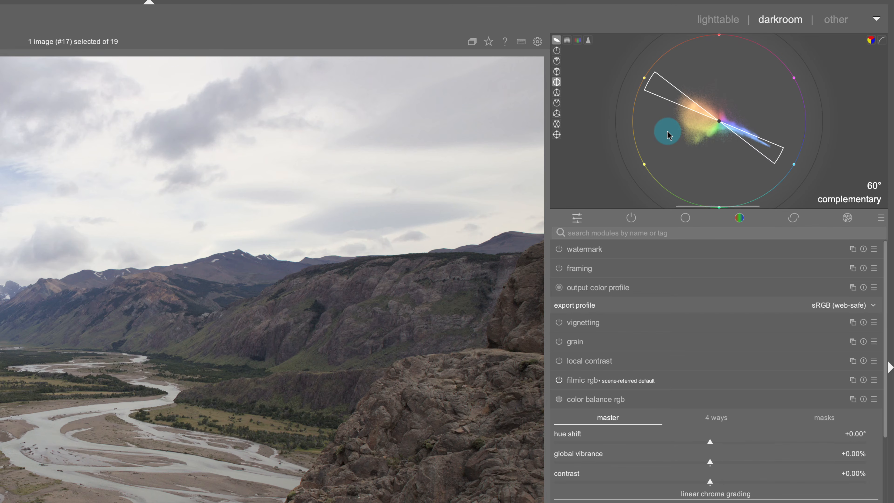
pyautogui.scroll(-20, 668, 132)
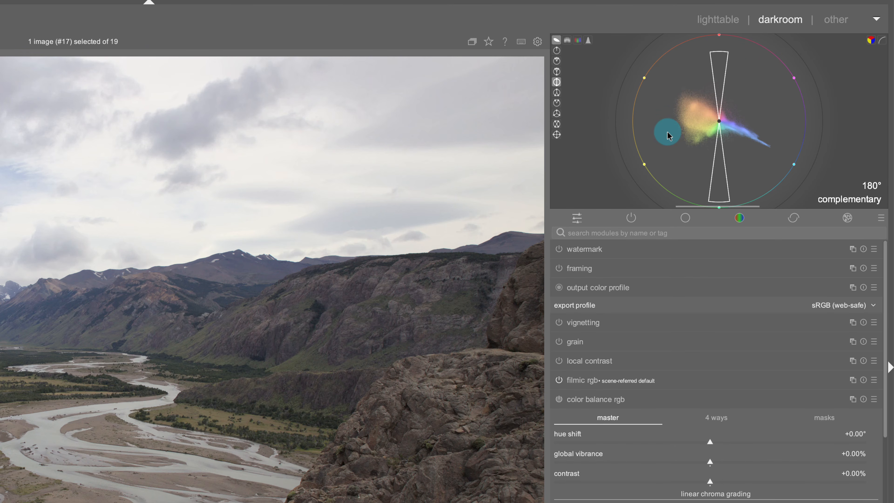
pyautogui.scroll(9, 668, 132)
pyautogui.scroll(9, 668, 132)
pyautogui.scroll(-4, 668, 133)
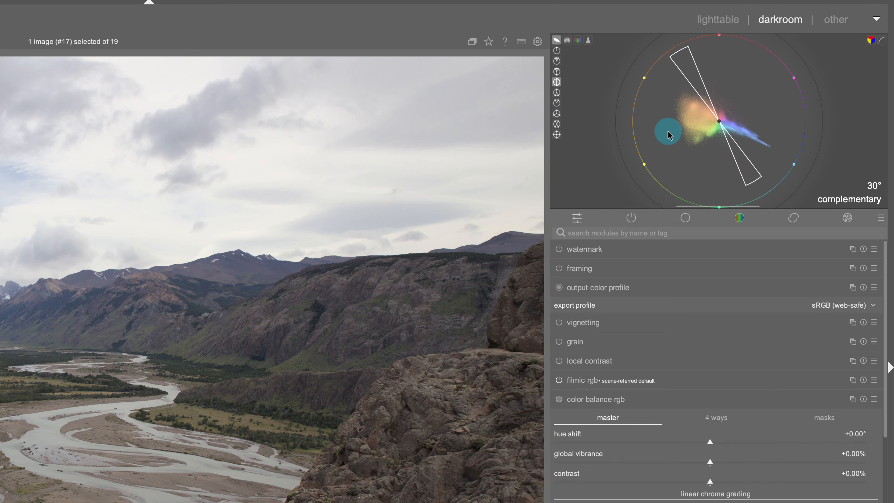
pyautogui.scroll(3, 668, 131)
pyautogui.scroll(-1, 669, 131)
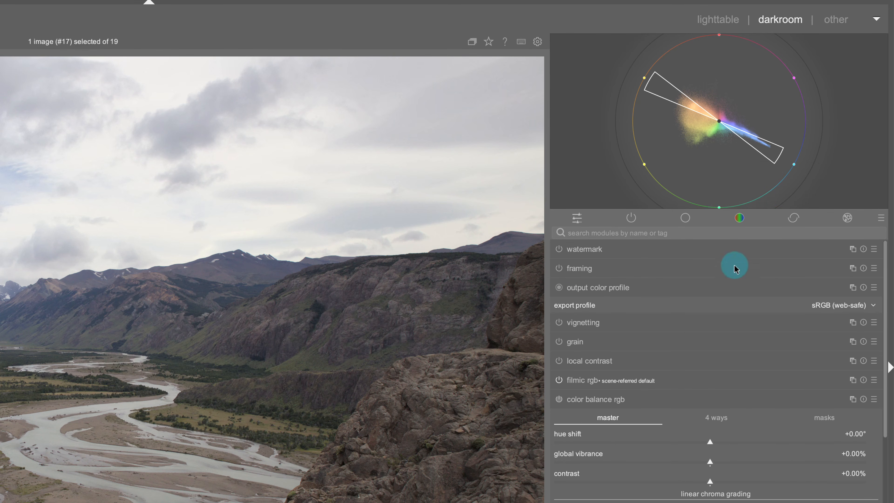
# Bring up the 4 ways settings of color balance rgb and enable a drawn mask for the module
pyautogui.click(744, 219)
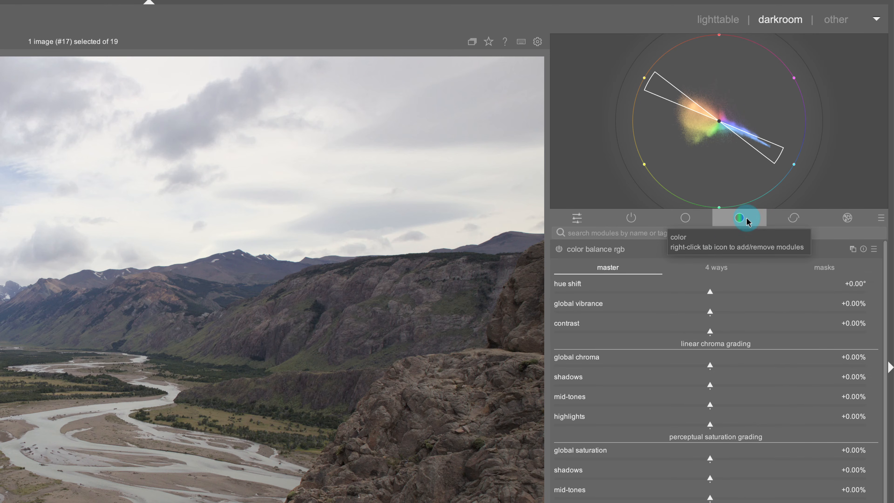
pyautogui.click(719, 268)
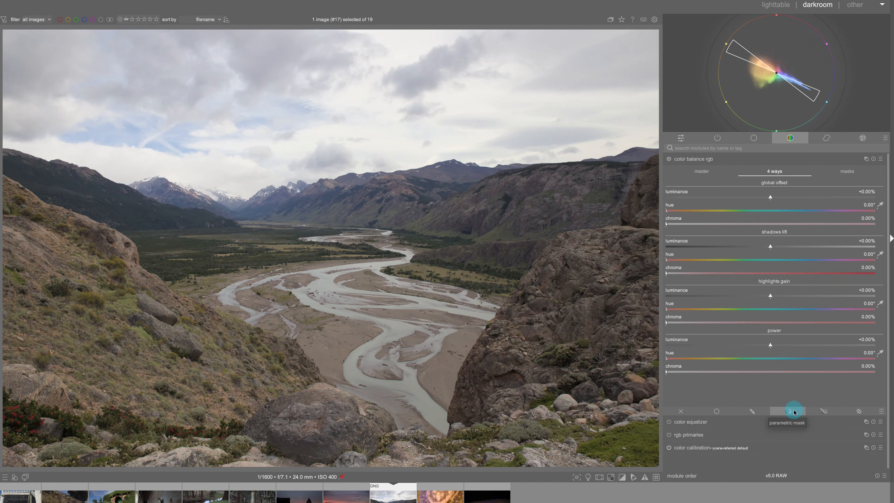
pyautogui.click(753, 411)
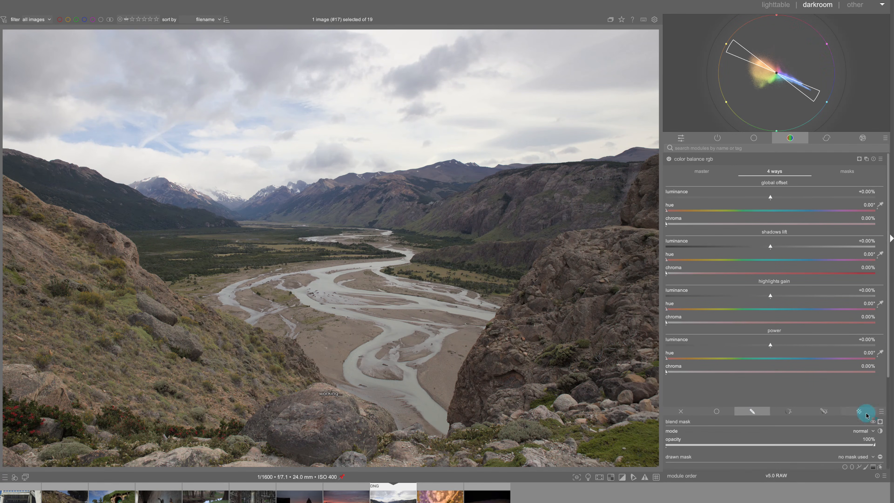
# Draw a gradient mask in color balance rgb and tilt it diagonally across the rocky cliff on the photo's right side
pyautogui.scroll(-5, 886, 415)
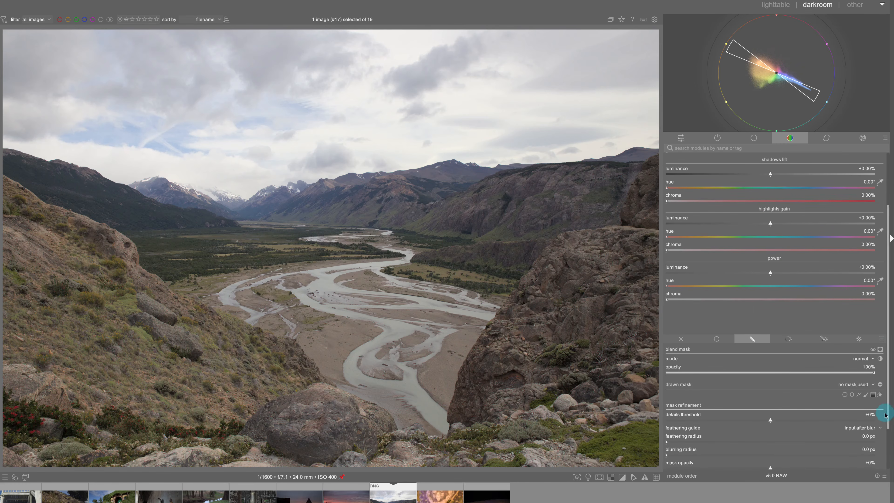
pyautogui.click(874, 395)
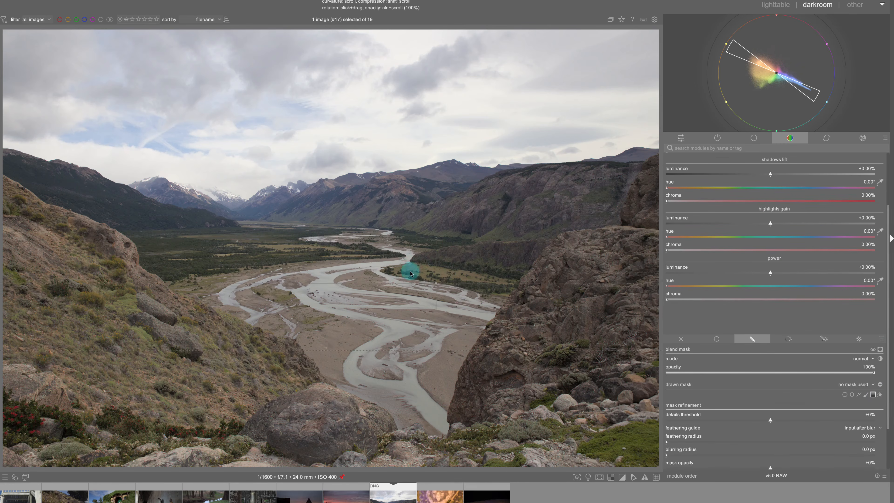
pyautogui.click(490, 273)
pyautogui.moveTo(495, 233); pyautogui.dragTo(547, 308)
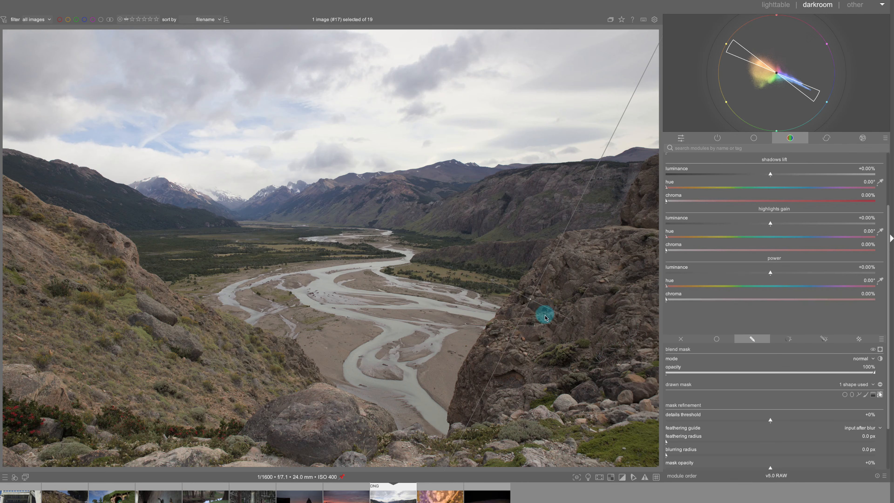
# Reposition the gradient mask along the cliff's riverside edge and adjust its compression while checking the mask overlay
pyautogui.scroll(3, 544, 320)
pyautogui.scroll(-1, 529, 304)
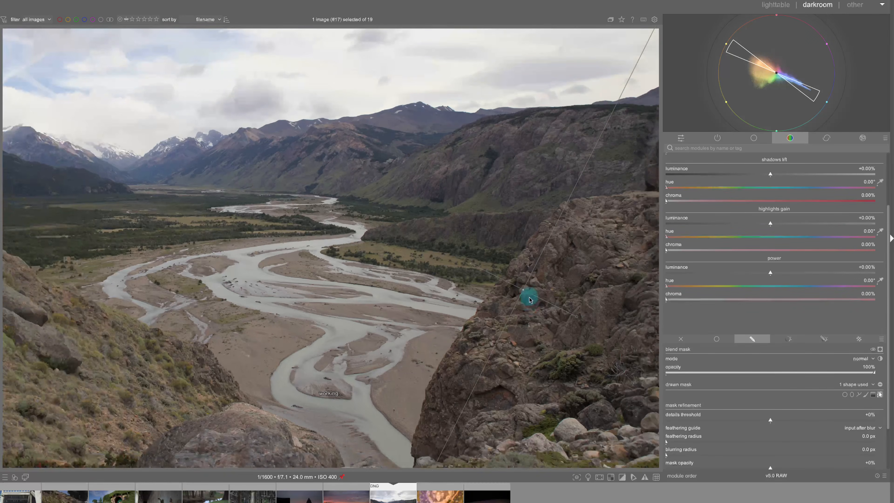
pyautogui.moveTo(524, 292); pyautogui.dragTo(528, 296)
pyautogui.keyDown('shift'); pyautogui.scroll(-3, 528, 296); pyautogui.keyUp('shift')
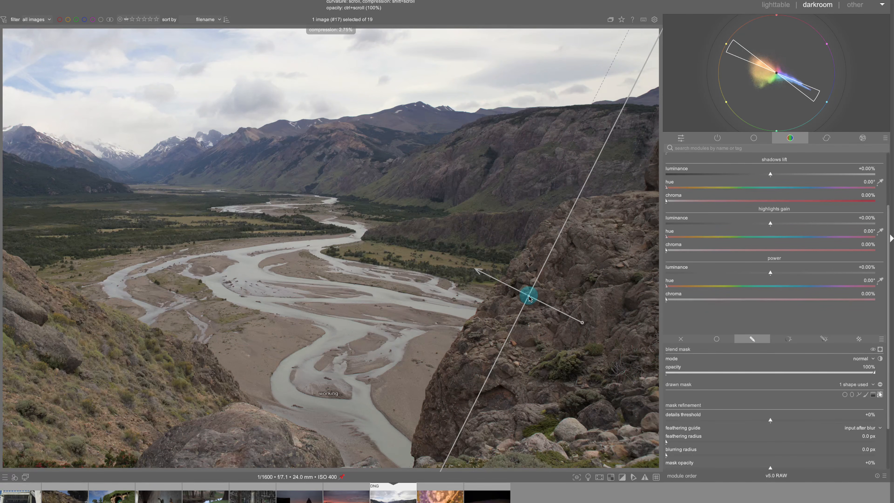
pyautogui.moveTo(530, 297); pyautogui.dragTo(550, 351)
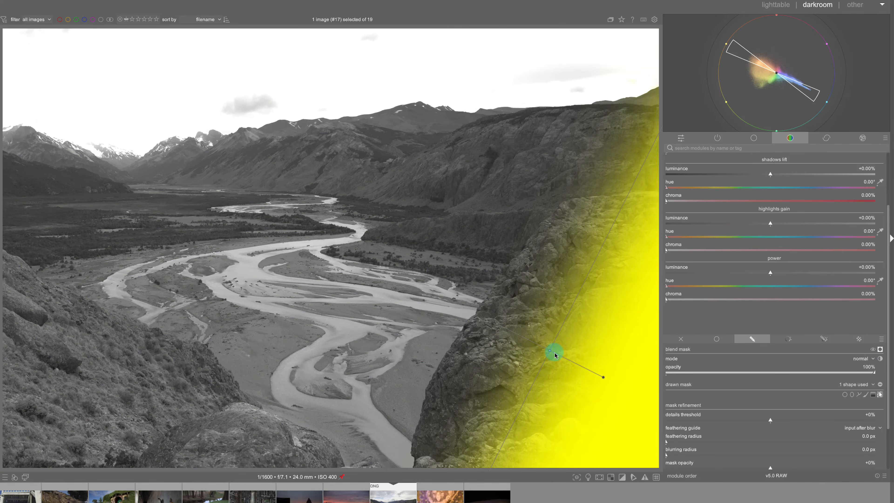
pyautogui.moveTo(549, 350); pyautogui.dragTo(457, 326)
pyautogui.keyDown('shift'); pyautogui.scroll(3, 458, 327); pyautogui.keyUp('shift')
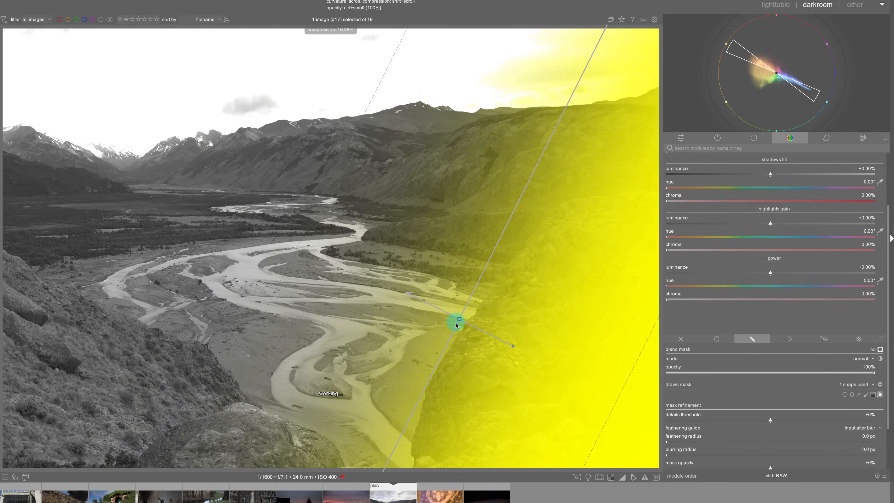
pyautogui.keyDown('shift'); pyautogui.scroll(-3, 461, 322); pyautogui.keyUp('shift')
pyautogui.moveTo(461, 322); pyautogui.dragTo(485, 330)
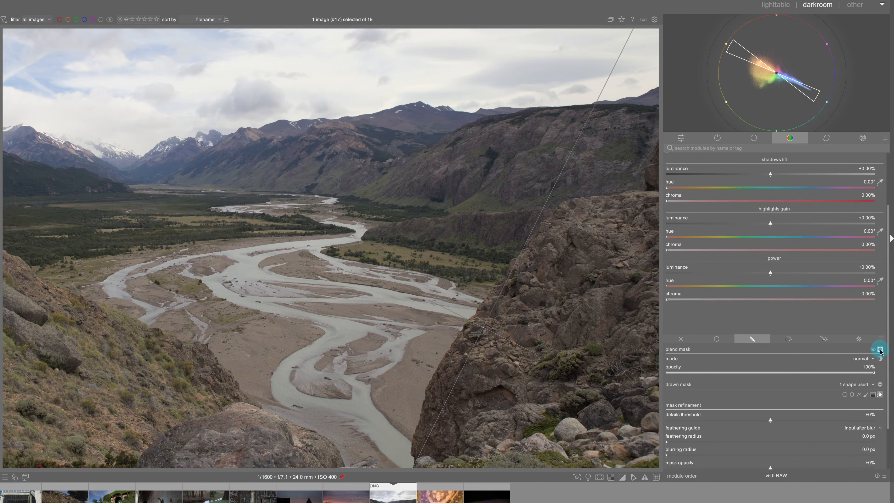
# Tint the masked cliff blue by setting the global offset hue to about 246.49° and its chroma to about 0.32%
pyautogui.scroll(4, 775, 176)
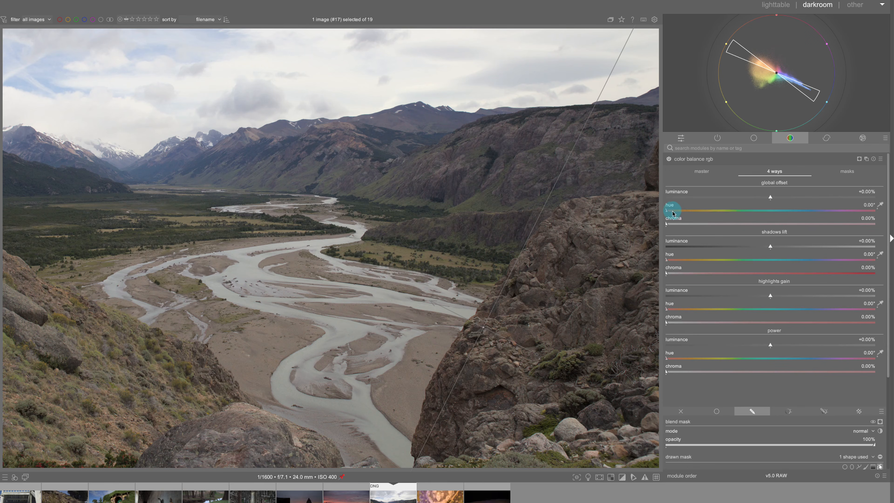
pyautogui.moveTo(794, 88)
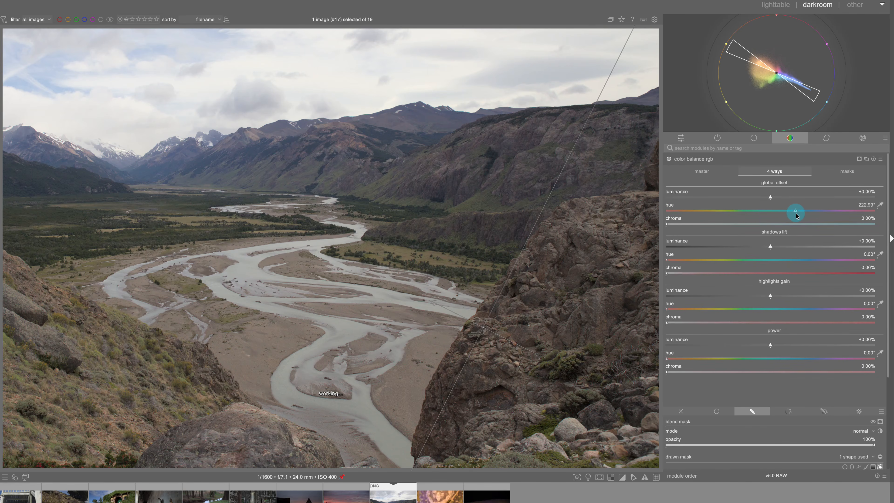
pyautogui.moveTo(800, 211); pyautogui.dragTo(799, 211)
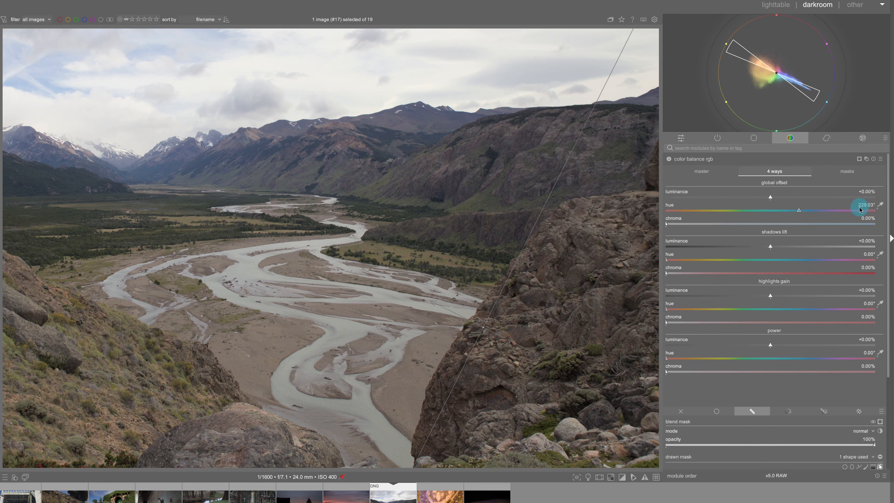
pyautogui.moveTo(799, 211); pyautogui.dragTo(817, 212)
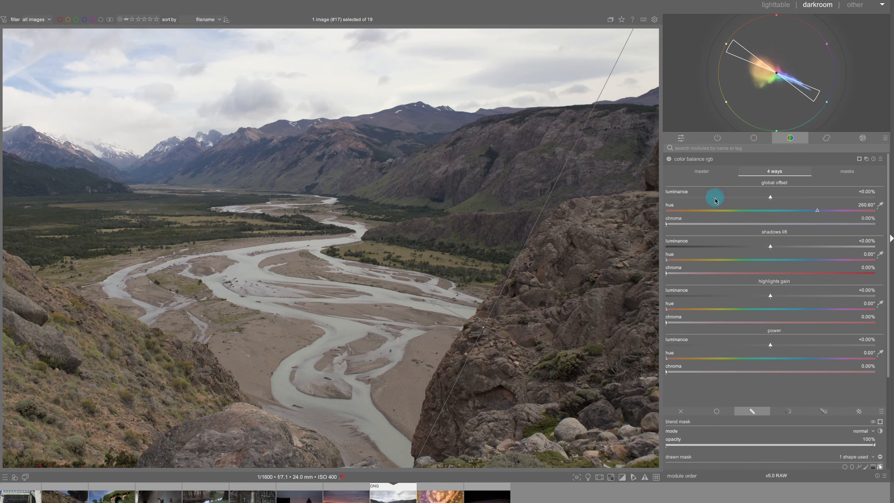
pyautogui.moveTo(765, 82)
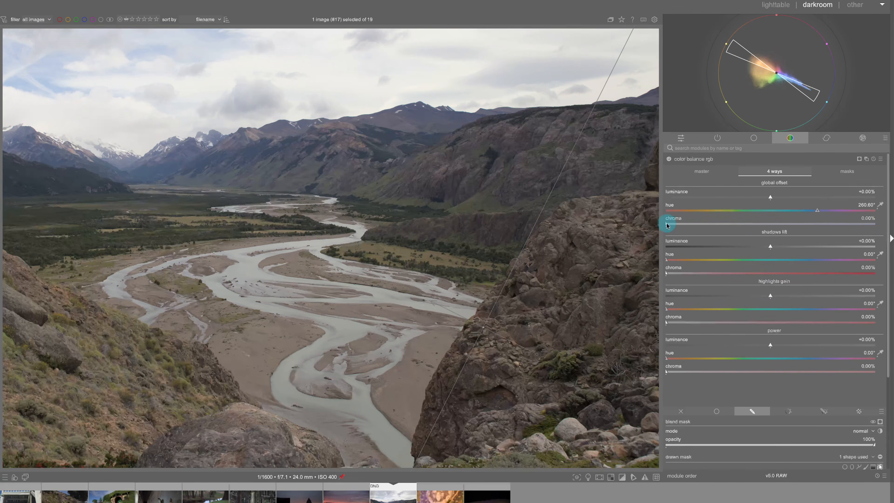
pyautogui.moveTo(667, 225); pyautogui.dragTo(814, 224)
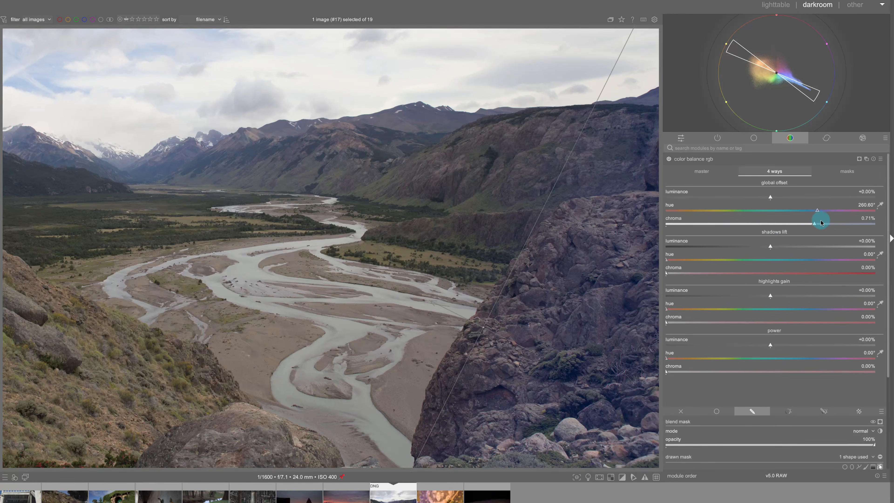
pyautogui.moveTo(819, 212)
pyautogui.mouseDown()
pyautogui.moveTo(792, 212)
pyautogui.moveTo(810, 212)
pyautogui.moveTo(789, 223)
pyautogui.moveTo(724, 223)
pyautogui.moveTo(732, 226)
pyautogui.mouseUp()
# Toggle color balance rgb off and on to compare the cliff with and without the blue tint, leaving the module enabled
pyautogui.click(670, 161)
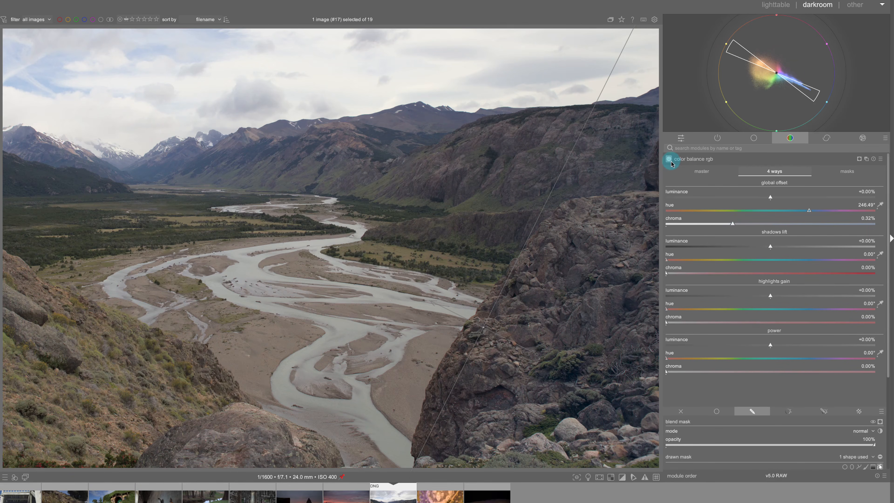
pyautogui.click(670, 160)
pyautogui.click(670, 160)
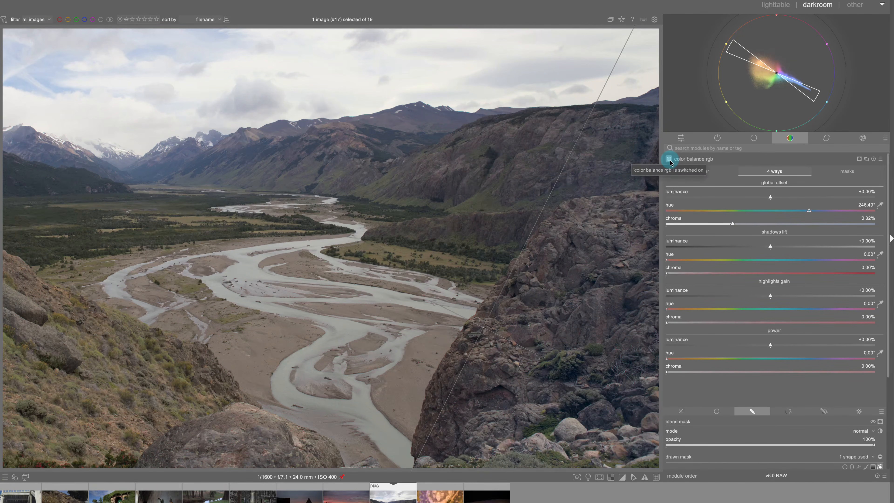